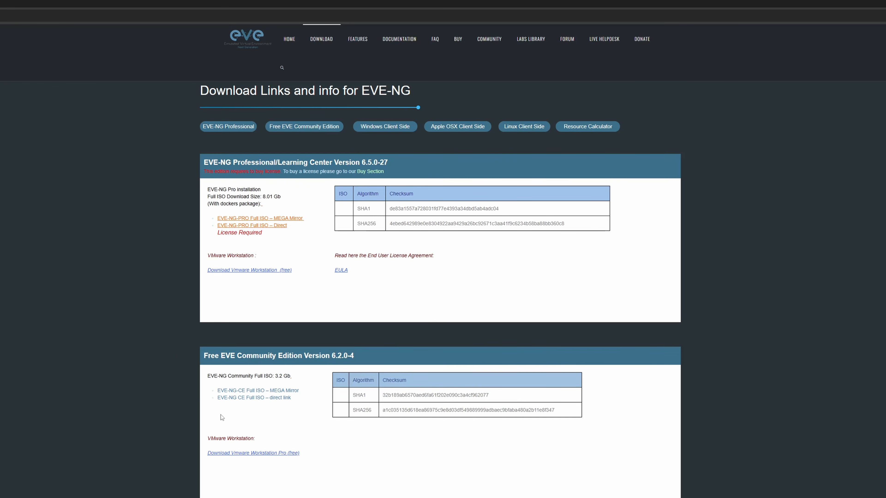
Start downloading the free EVE-NG Community Edition 6.2.0-4 full ISO from its direct link
left_click(240, 399)
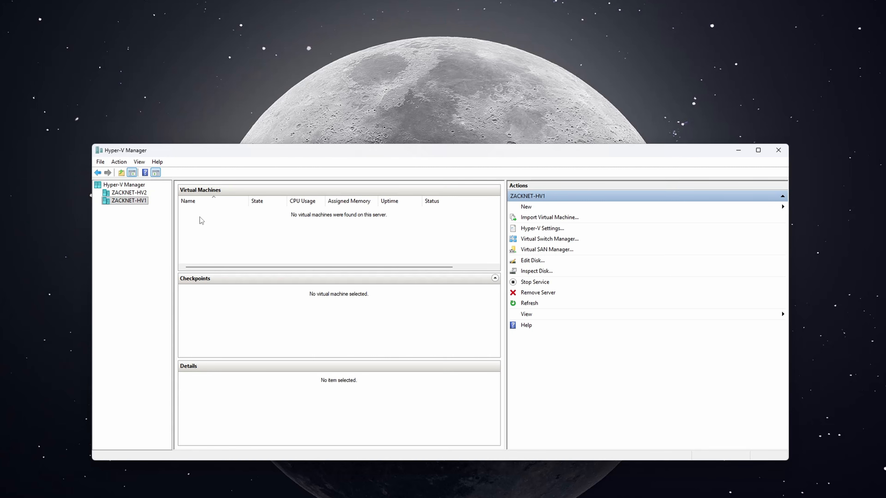
Start a new virtual machine and name it ZACKNET-NETLAB01
left_click(523, 208)
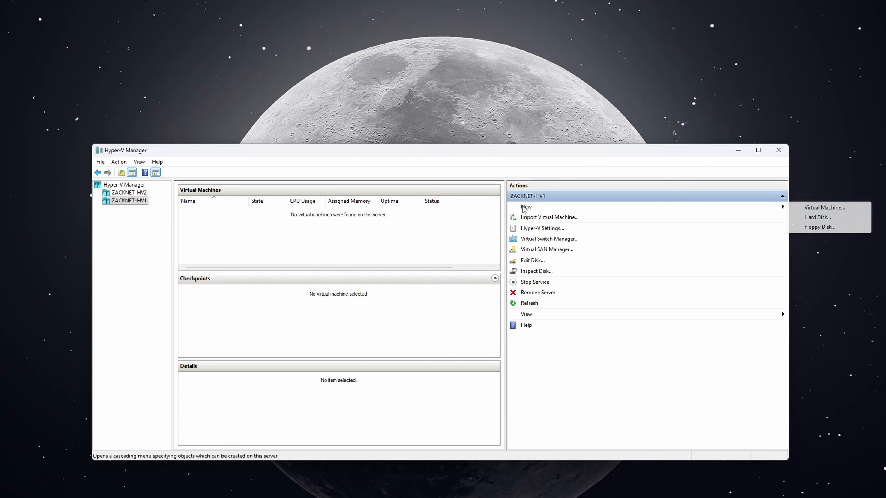
left_click(807, 211)
left_click(502, 352)
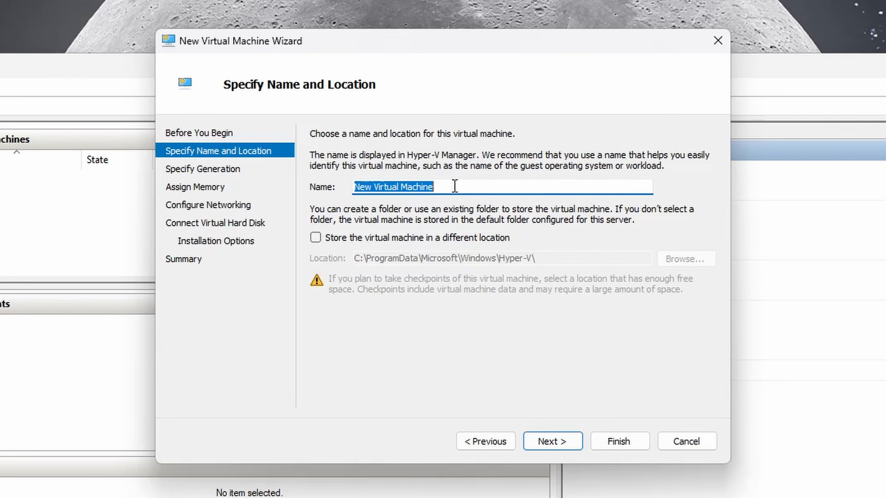
type("ZACK")
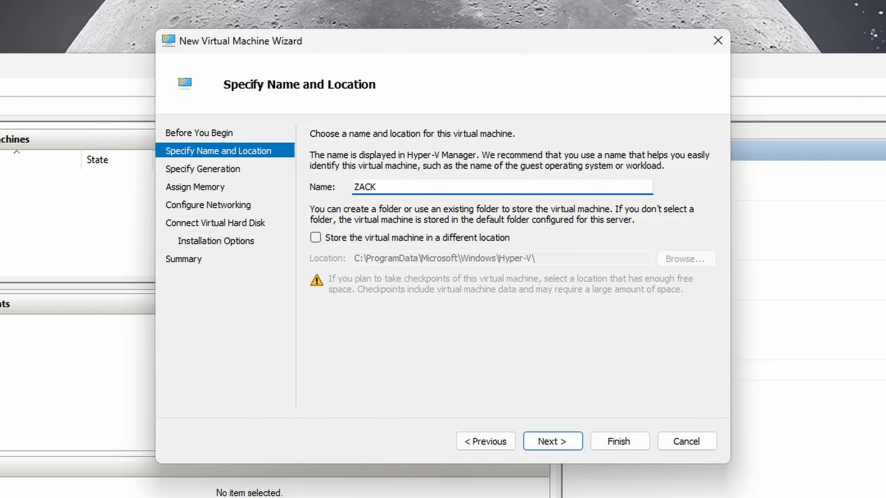
type("NET-NETLAB01")
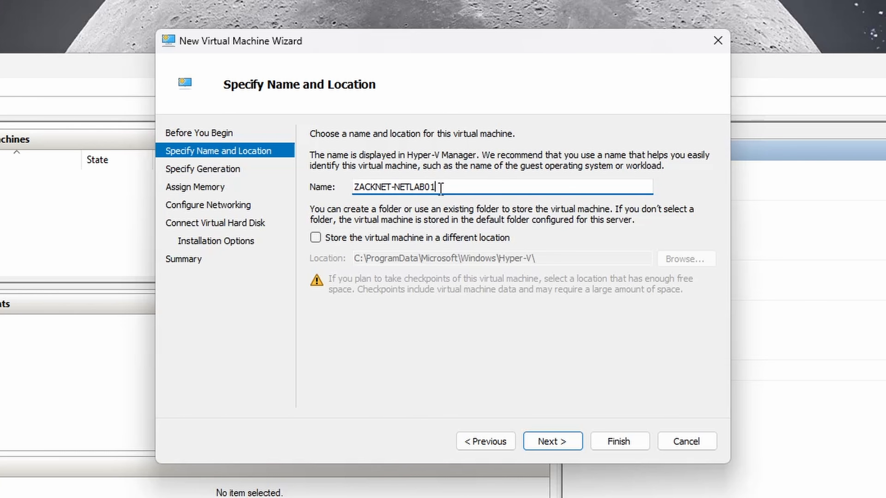
Store the VM in C:\Virtual Machines\ZACKNET-NETLAB01\ instead of the default location
left_click(446, 240)
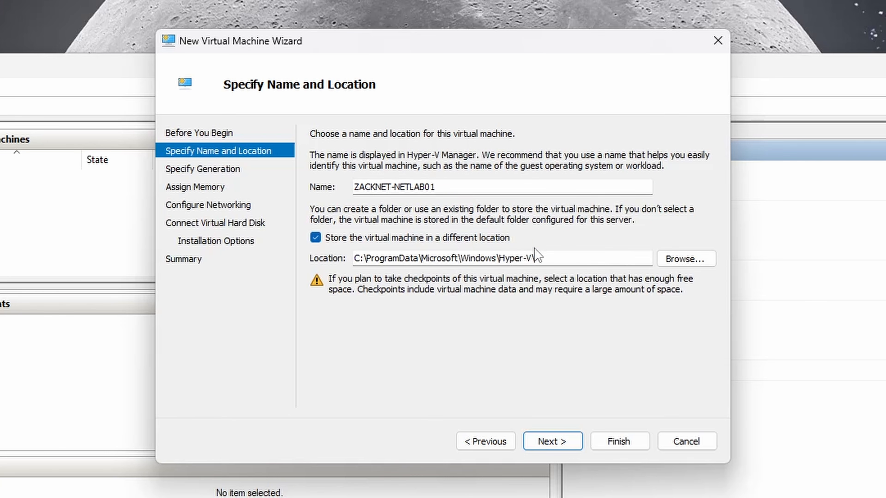
left_click(679, 259)
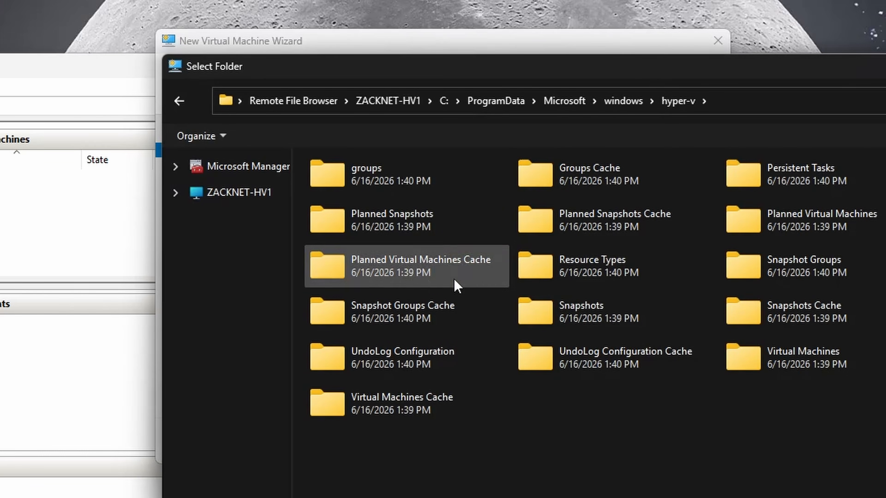
left_click(246, 197)
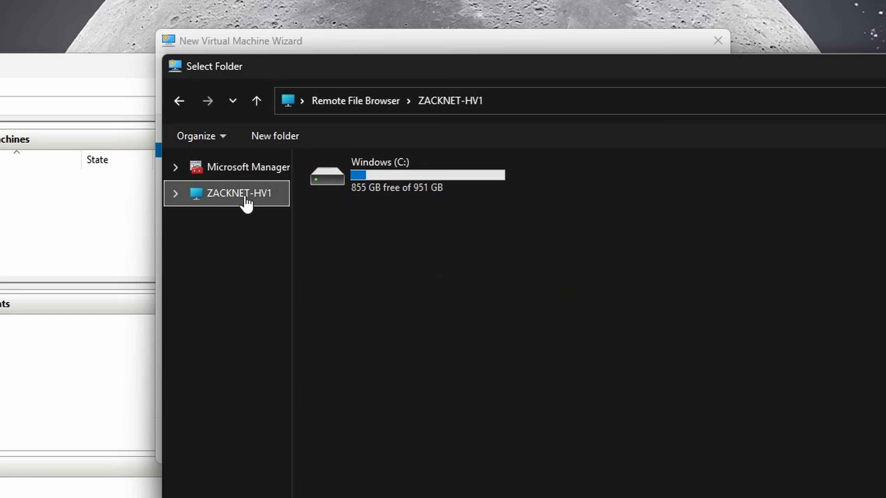
double_click(374, 192)
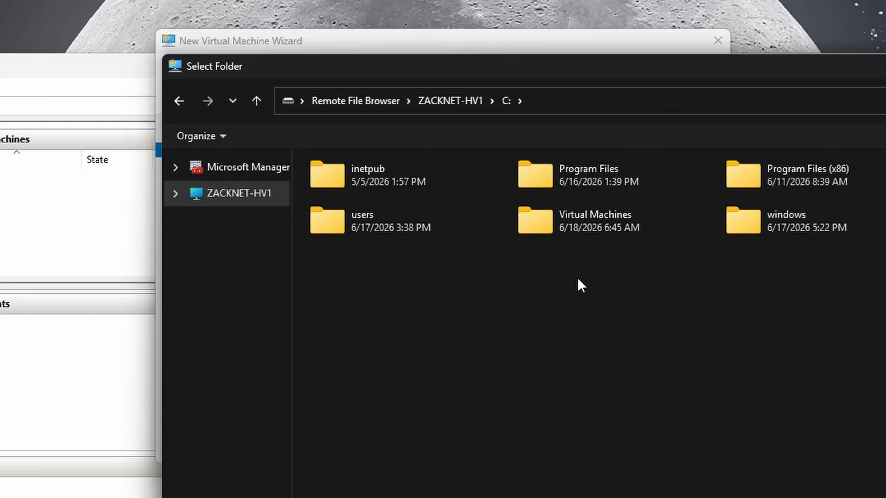
double_click(591, 225)
double_click(404, 195)
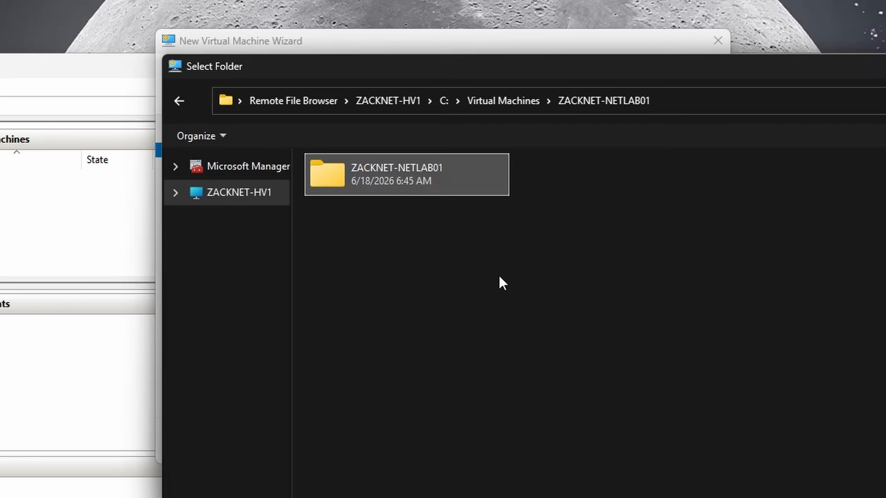
left_click(882, 495)
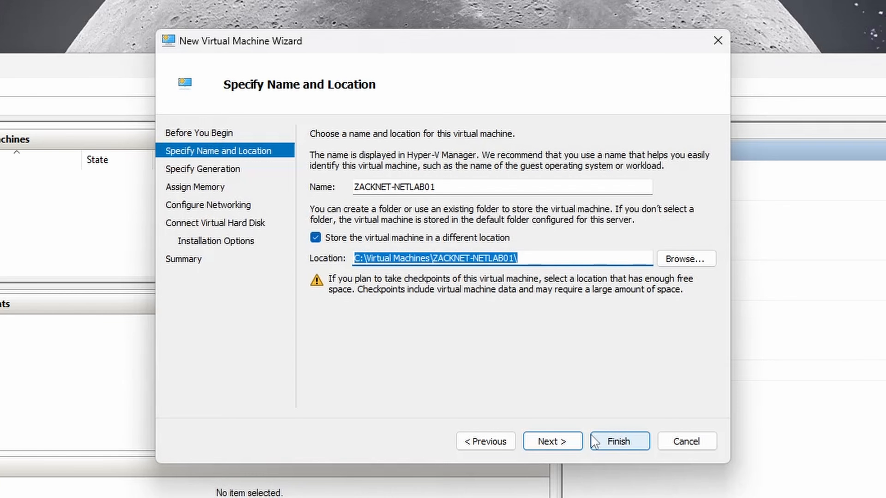
left_click(567, 441)
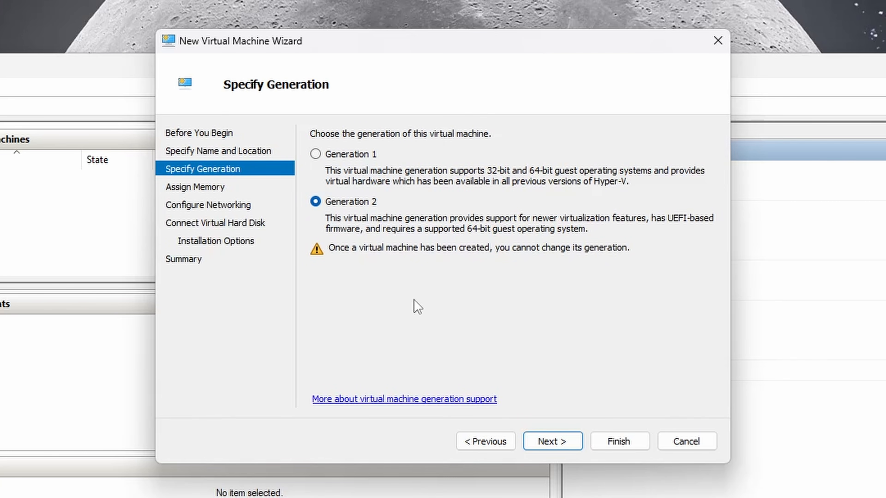
Keep Generation 2 and enter 16384 MB as the startup memory
left_click(557, 443)
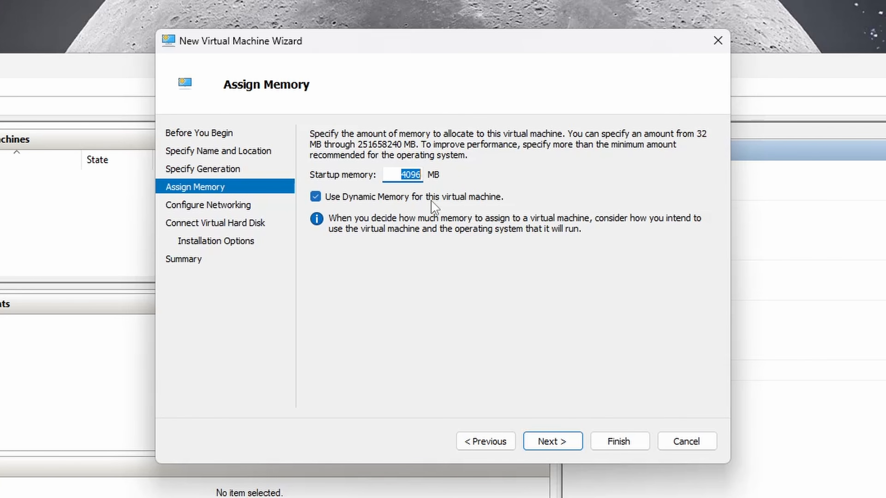
type("16")
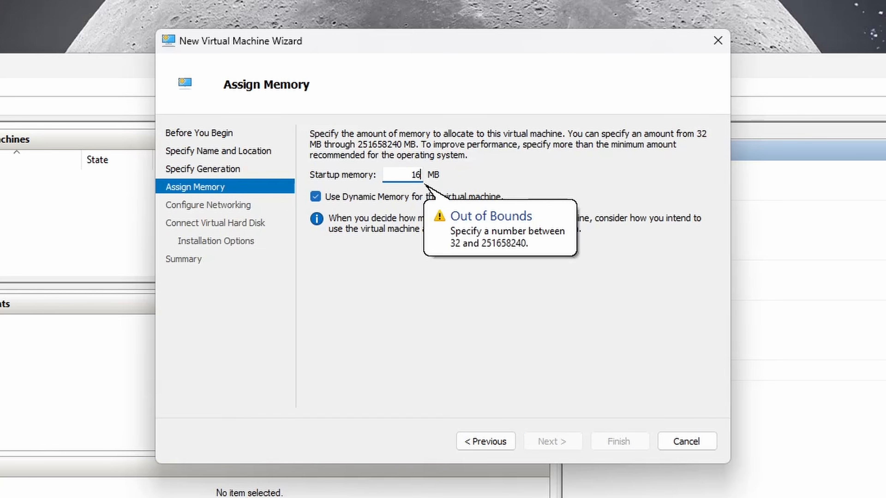
type("384")
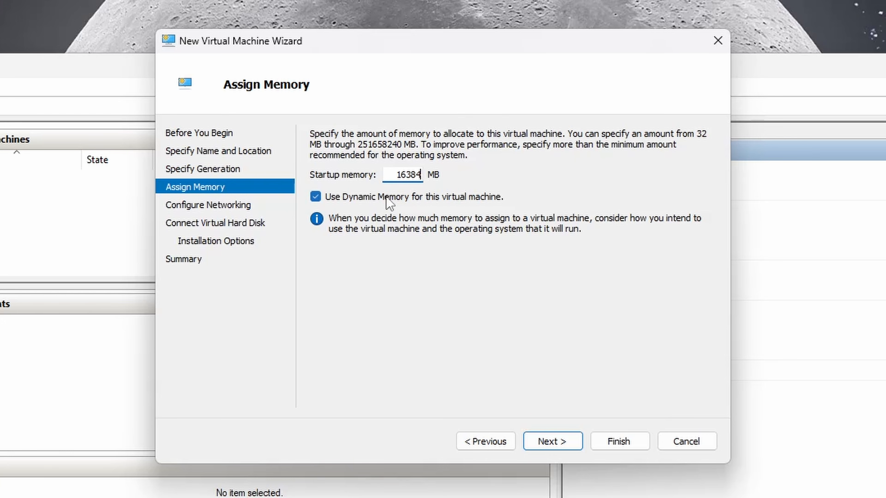
Connect the VM's network adapter to the WAN virtual switch
left_click(553, 441)
left_click(453, 166)
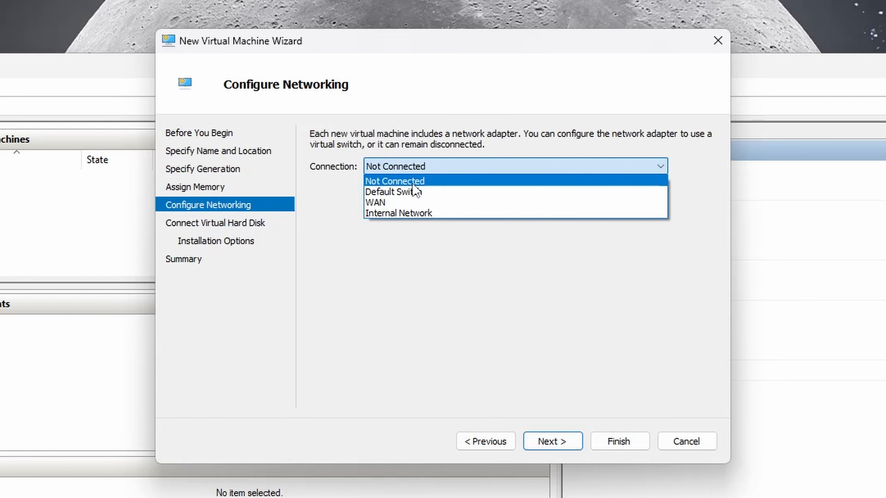
left_click(397, 203)
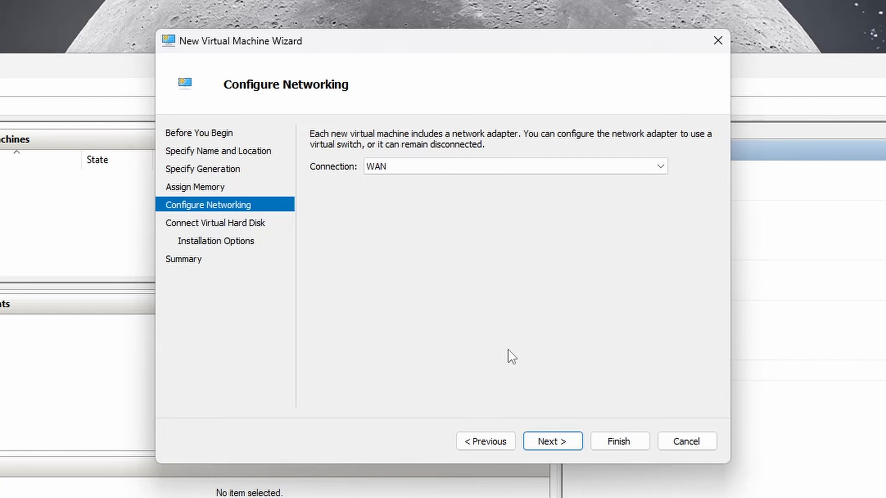
left_click(557, 441)
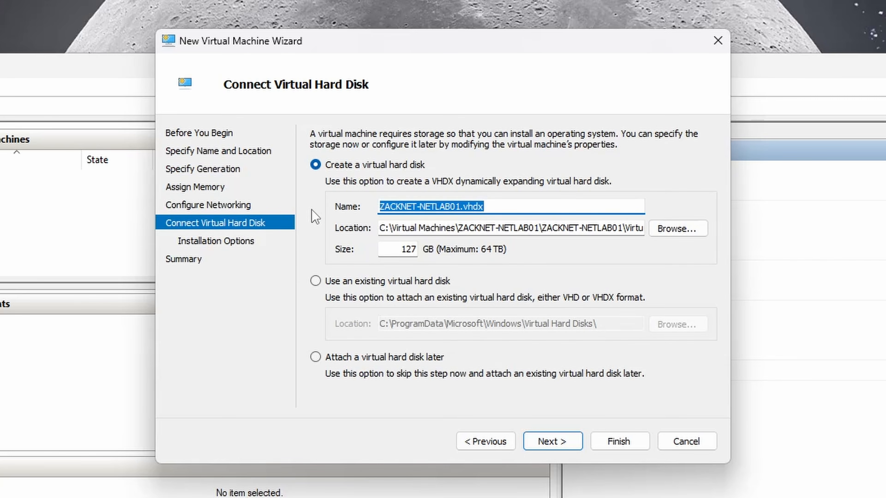
Put ZACKNET-NETLAB01.vhdx in C:\Virtual Machines\ZACKNET-NETLAB01 and size it at 100 GB
left_click(676, 232)
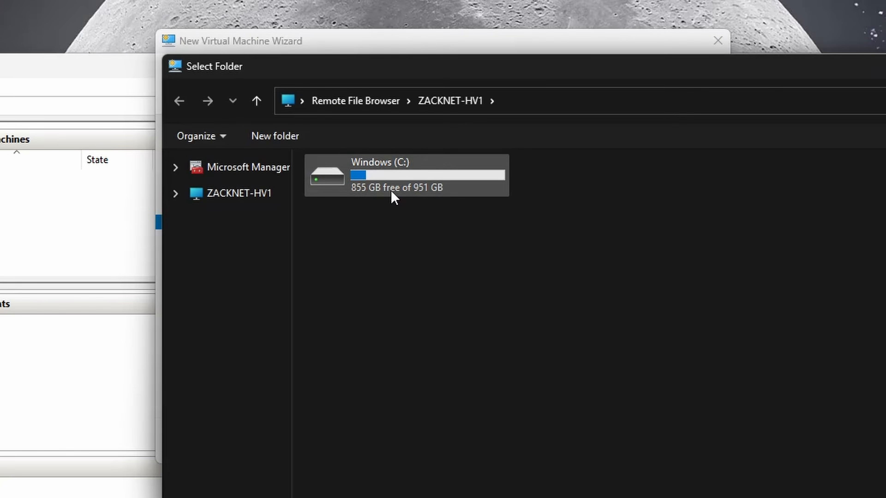
double_click(394, 198)
double_click(541, 237)
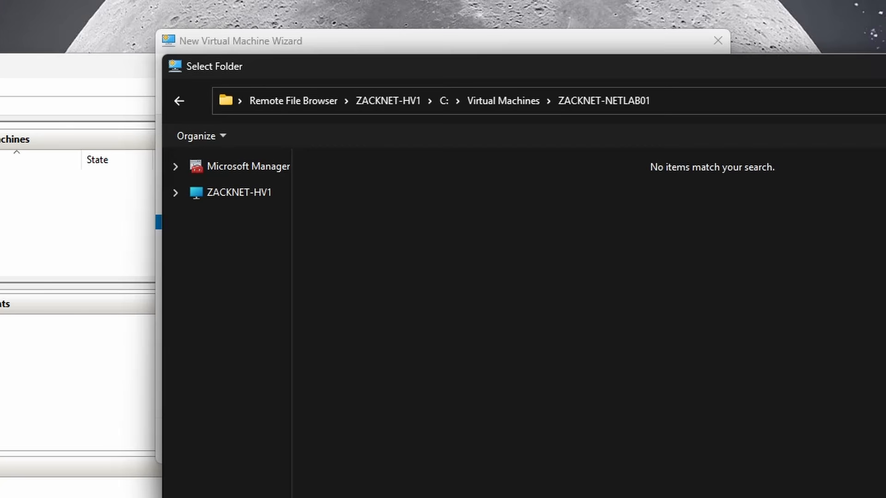
key("Return")
double_click(408, 249)
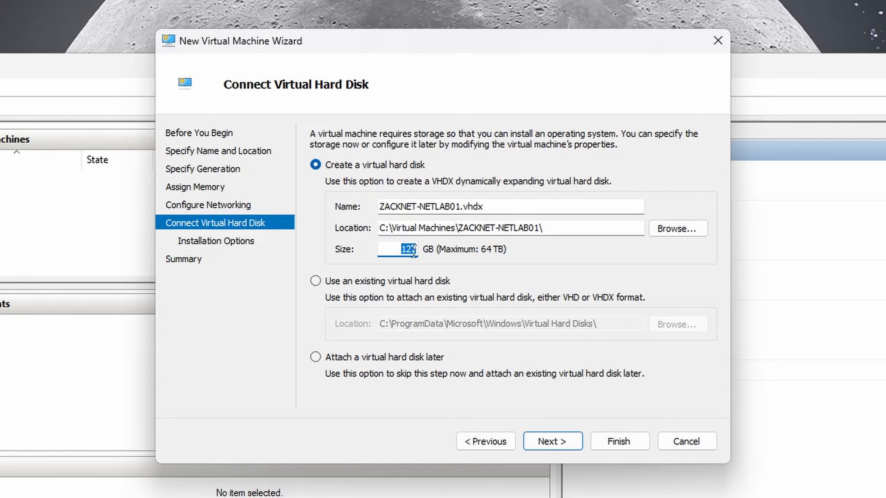
type("100")
left_click(551, 441)
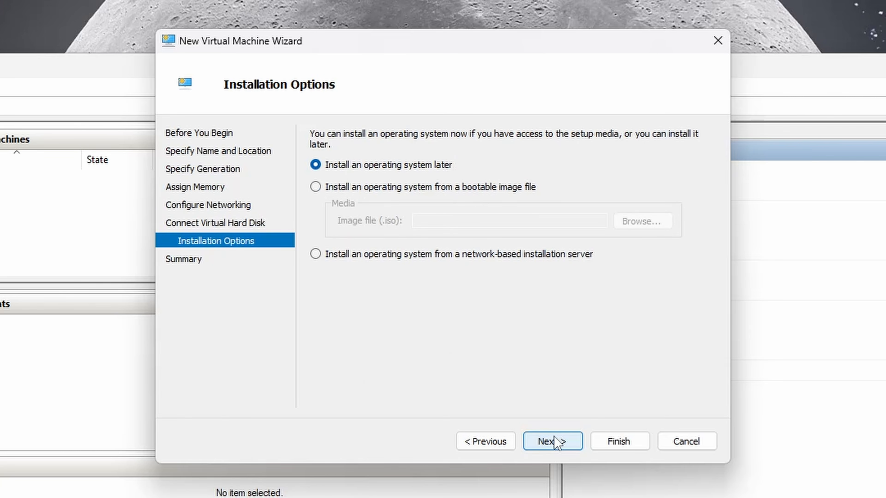
Attach the eve-ce ISO from C:\Virtual Machines\ZACKNET-NETLAB01 as boot image and finish creating the VM
left_click(452, 187)
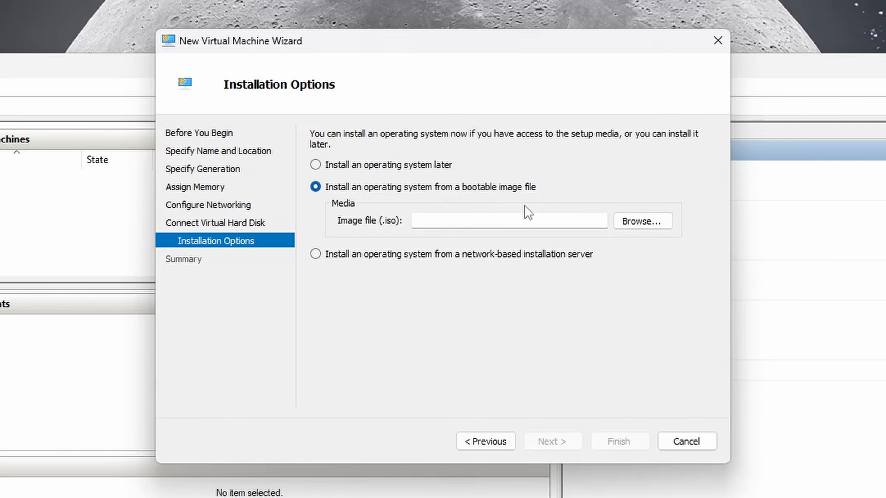
left_click(642, 222)
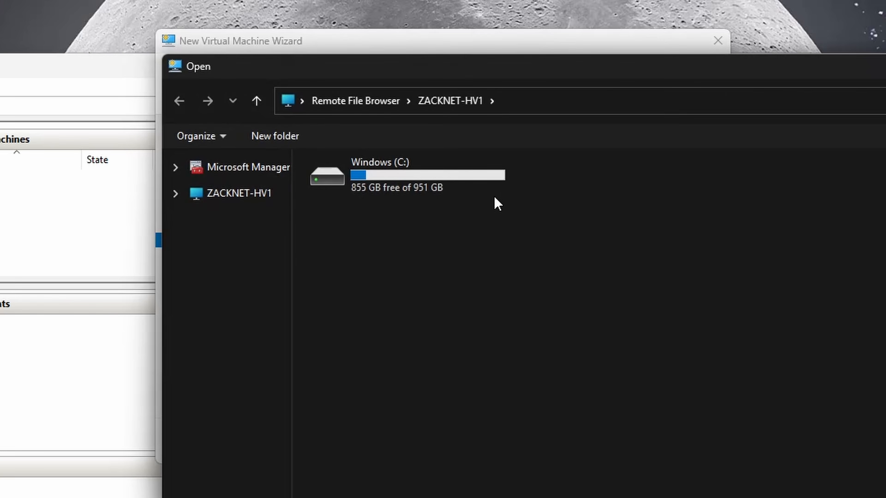
double_click(428, 188)
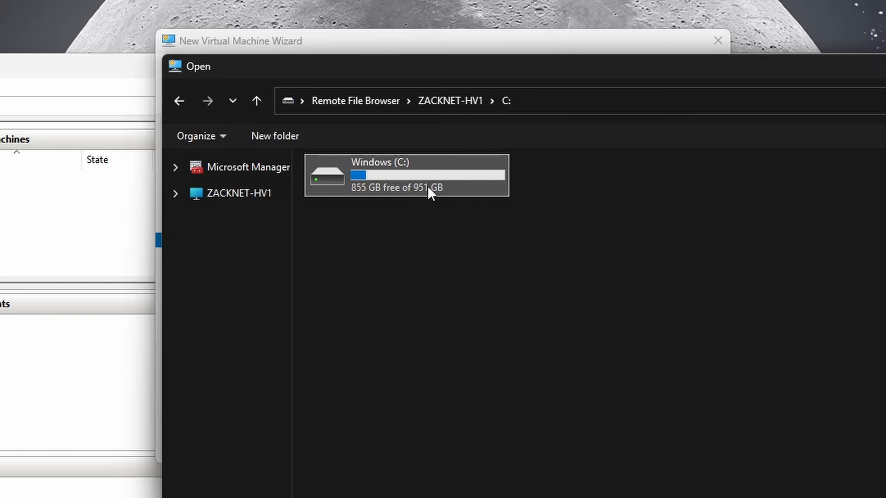
double_click(523, 225)
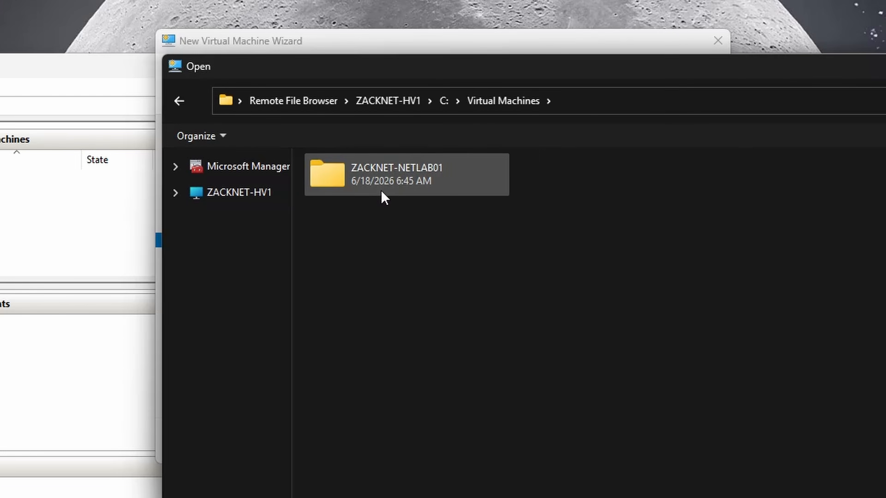
double_click(380, 190)
double_click(388, 187)
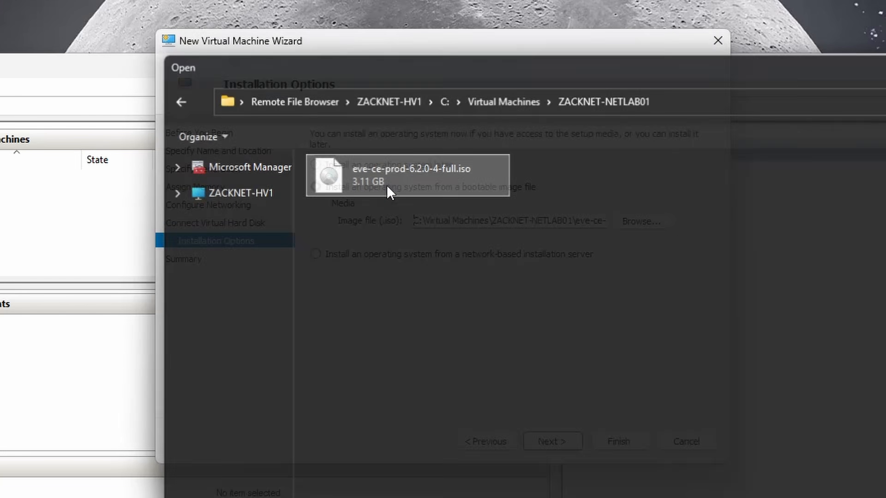
left_click(549, 442)
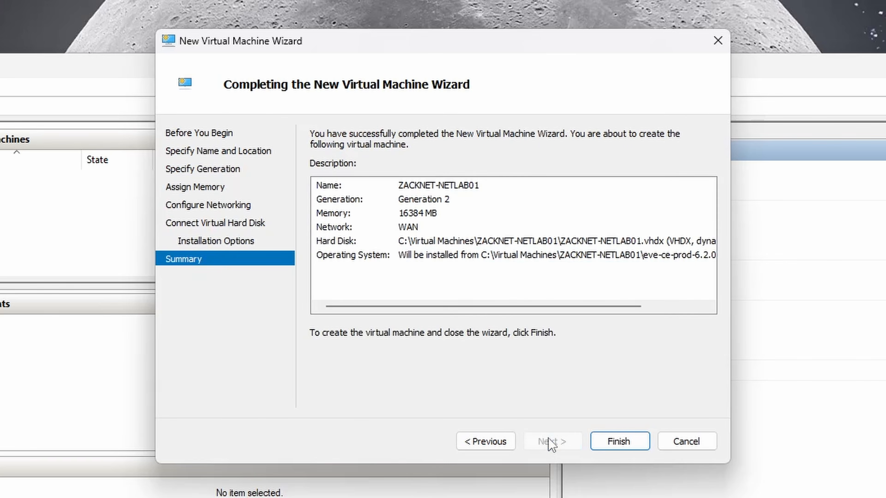
left_click(603, 443)
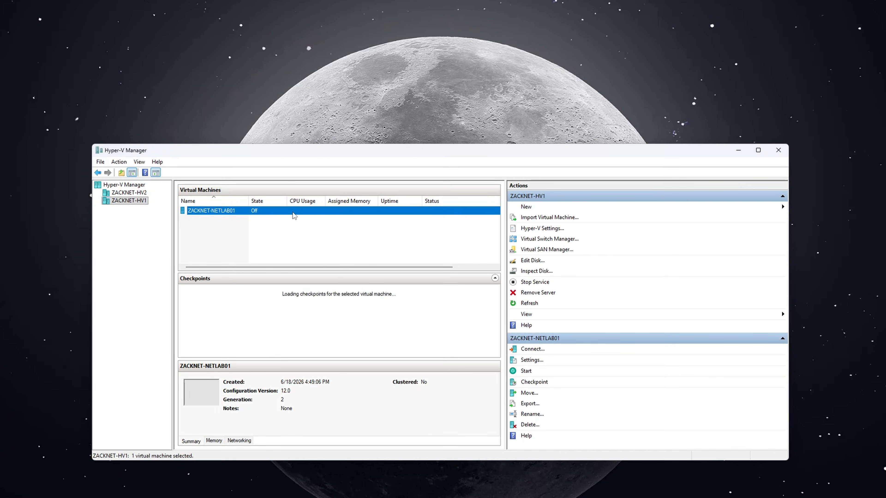
In ZACKNET-NETLAB01's settings, reduce the virtual processors from 11 to 8
right_click(167, 182)
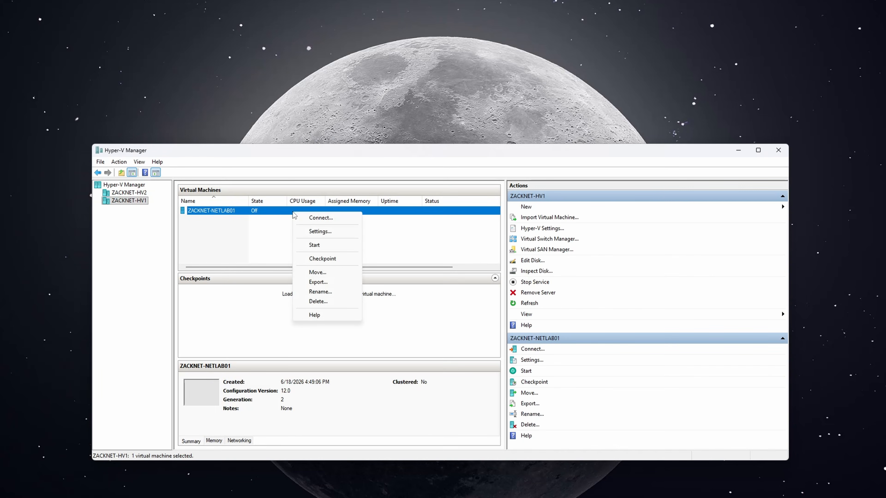
left_click(308, 232)
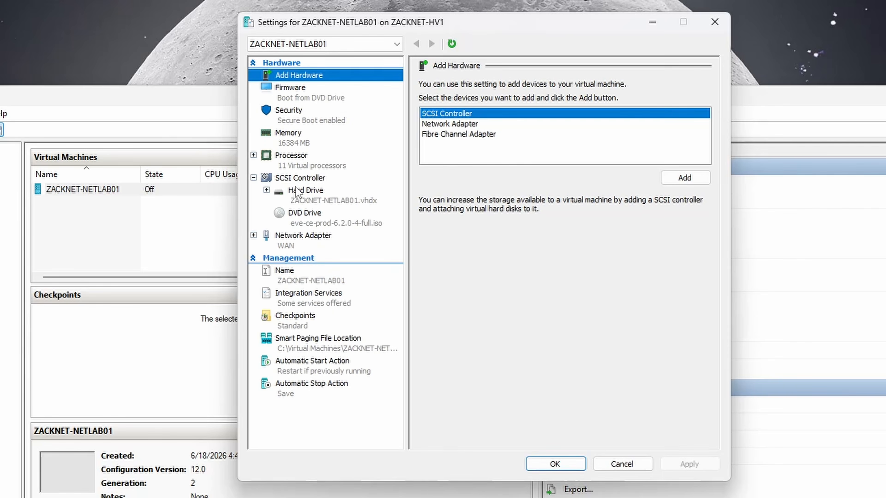
left_click(291, 157)
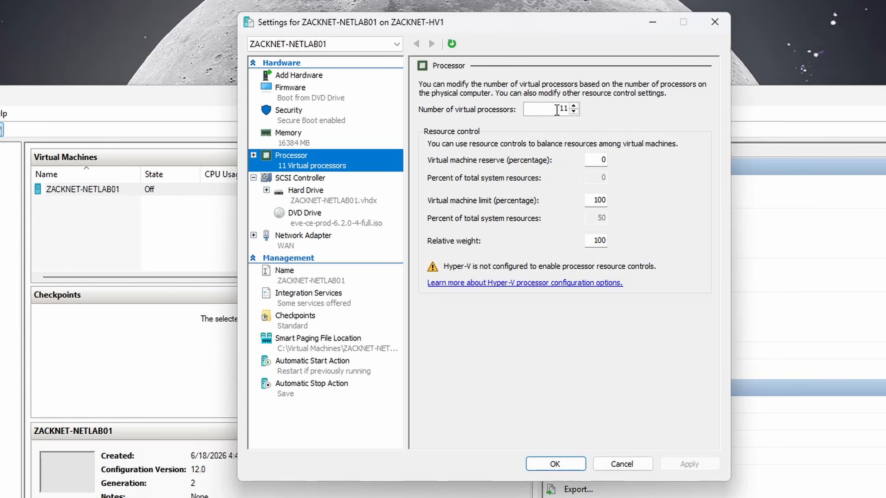
double_click(558, 109)
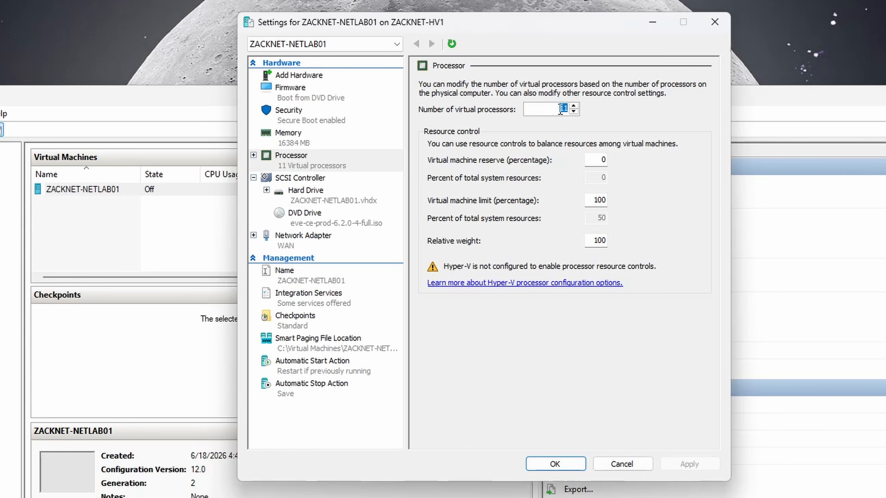
type("8")
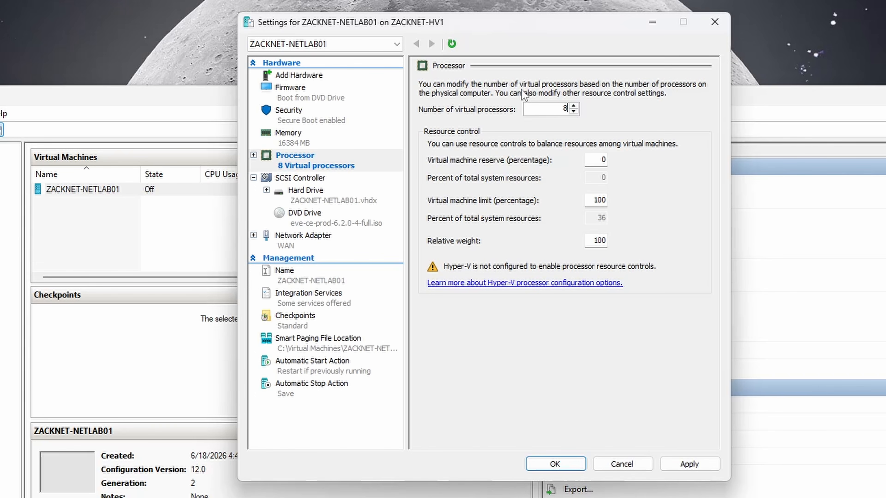
left_click(254, 155)
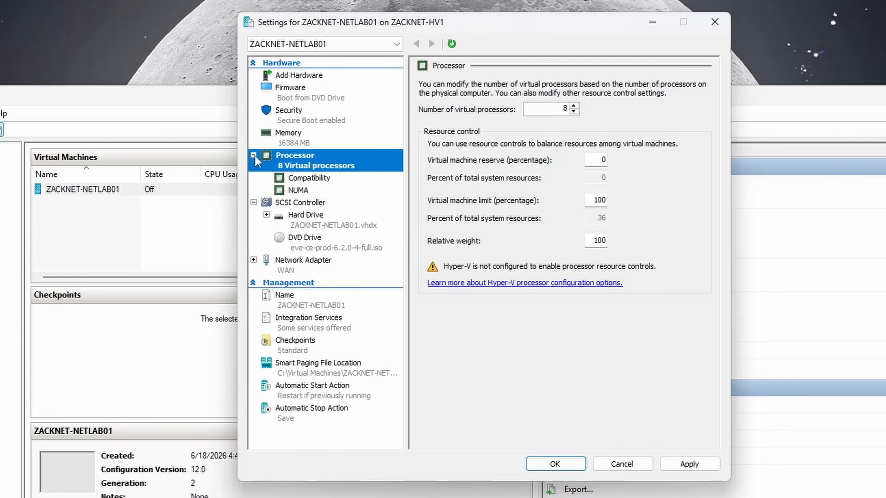
left_click(255, 156)
left_click(561, 109)
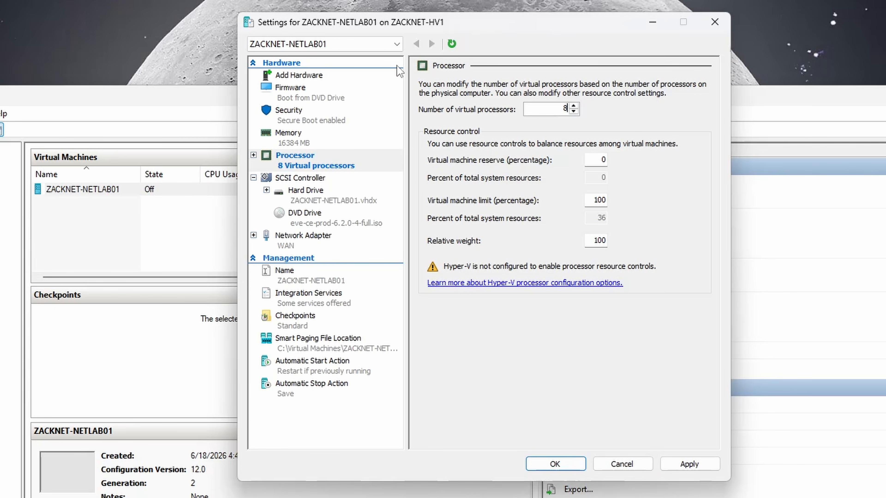
Add a second network adapter on Internal Network beside WAN, then apply and save
left_click(313, 75)
left_click(436, 125)
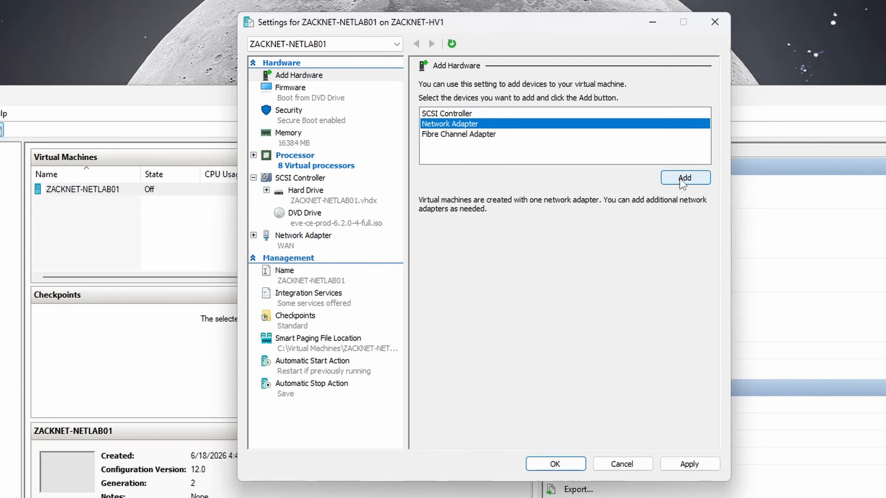
left_click(663, 178)
left_click(501, 111)
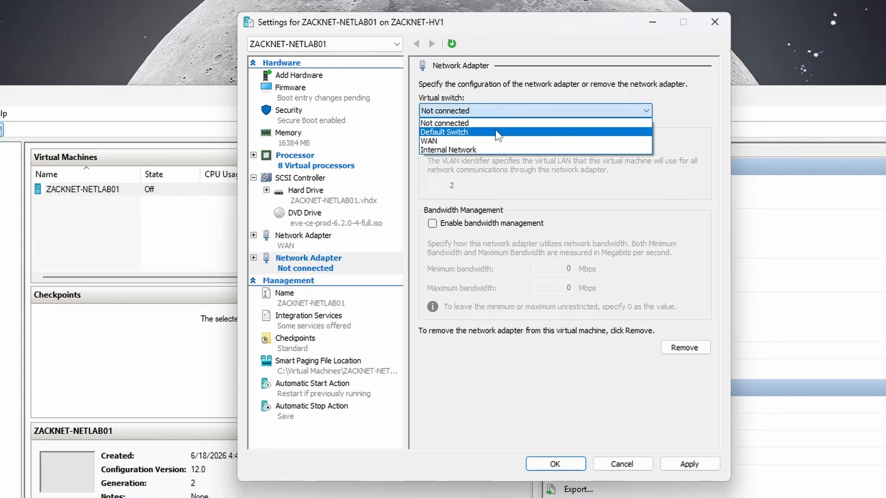
left_click(488, 148)
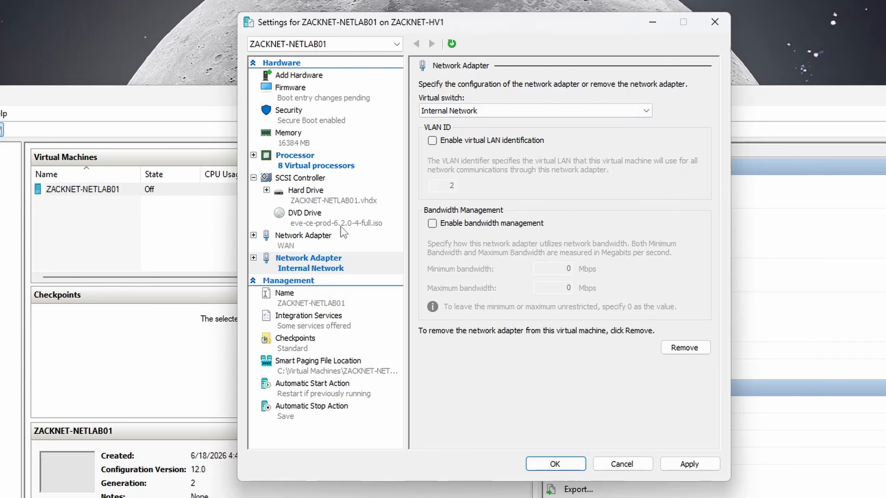
left_click(303, 240)
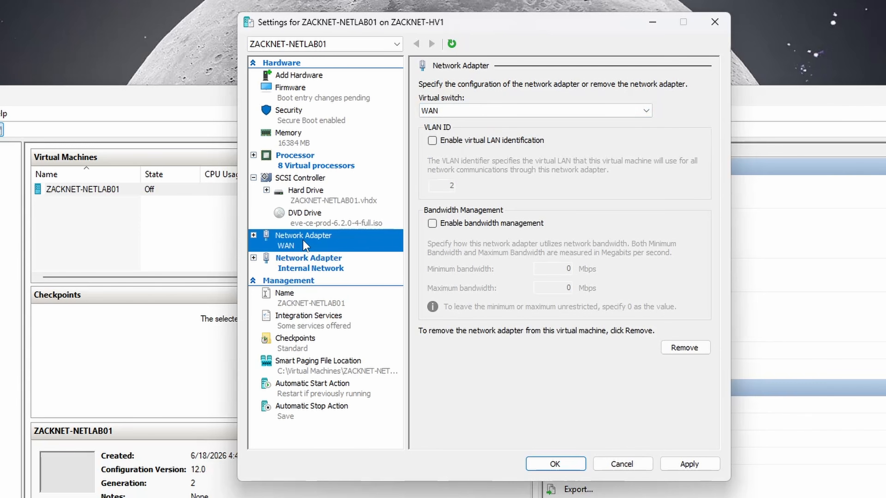
left_click(307, 261)
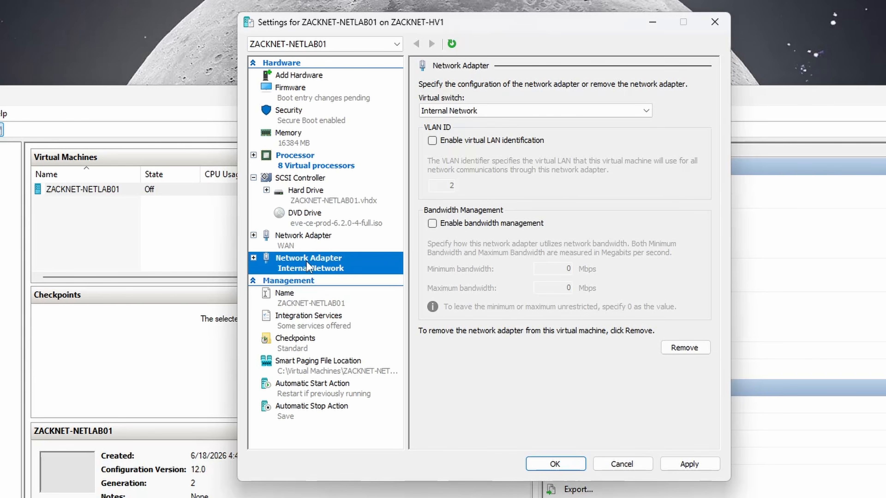
left_click(678, 464)
left_click(562, 464)
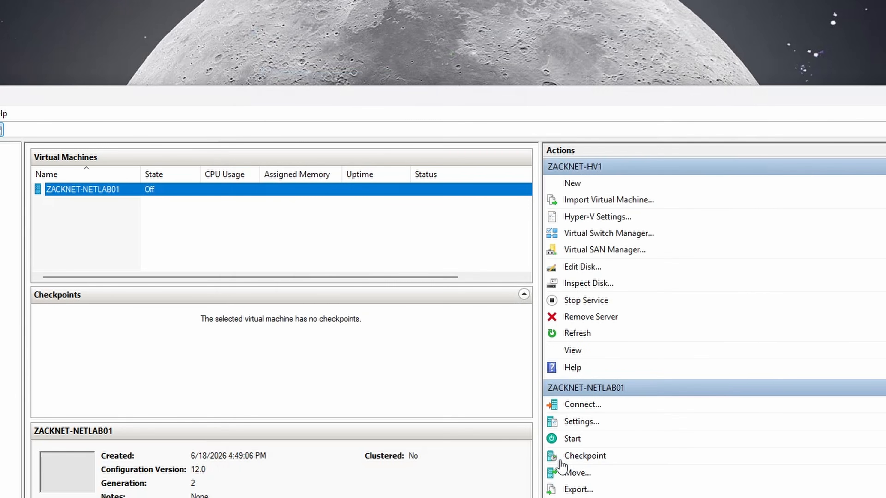
Start ZACKNET-NETLAB01 and connect to its console window
right_click(145, 195)
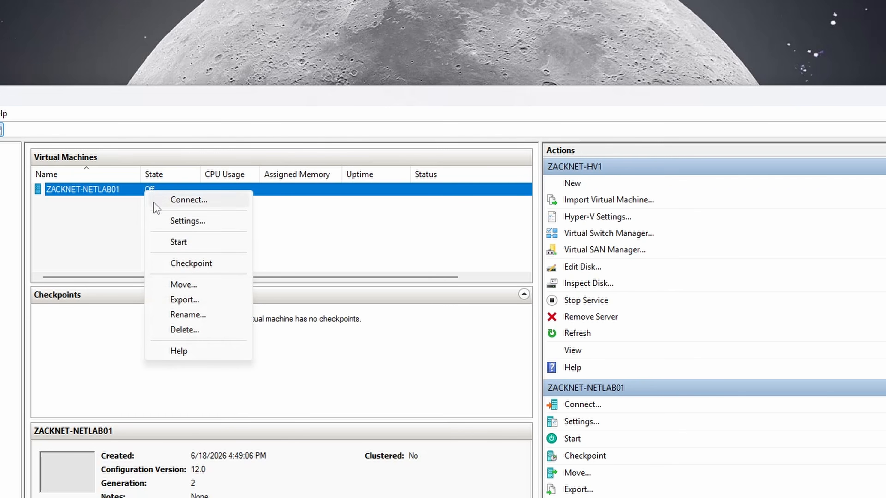
left_click(158, 242)
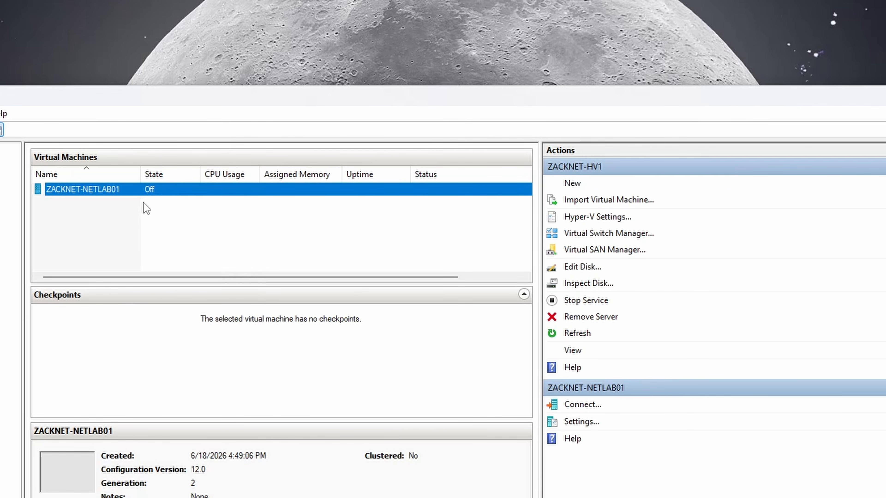
right_click(136, 190)
left_click(154, 197)
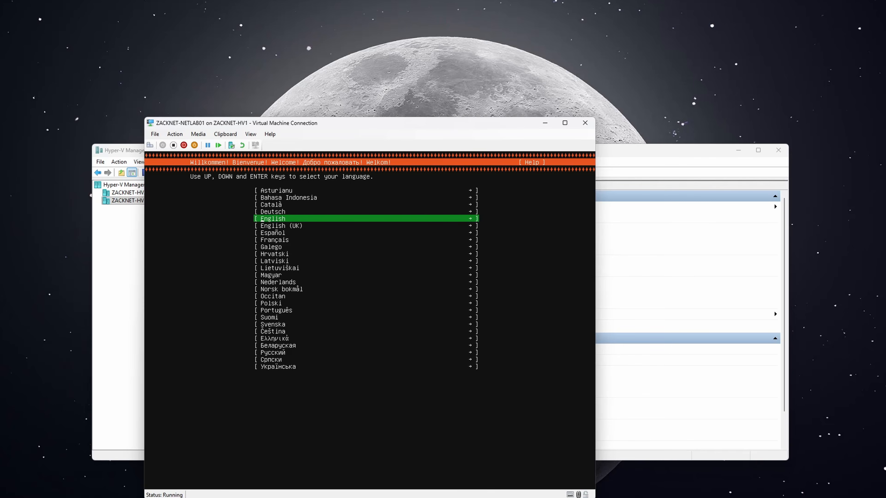
Choose English language and US keyboard, accept disk formatting, and show the full install log
key("Return")
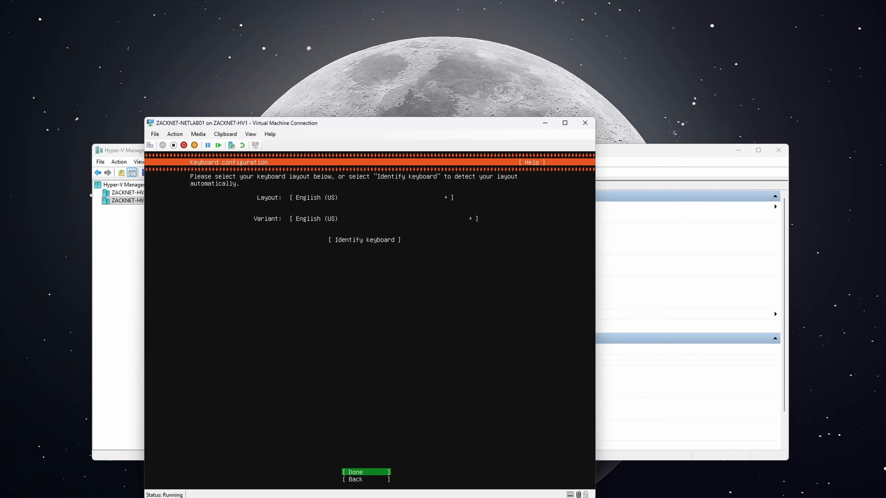
key("Return")
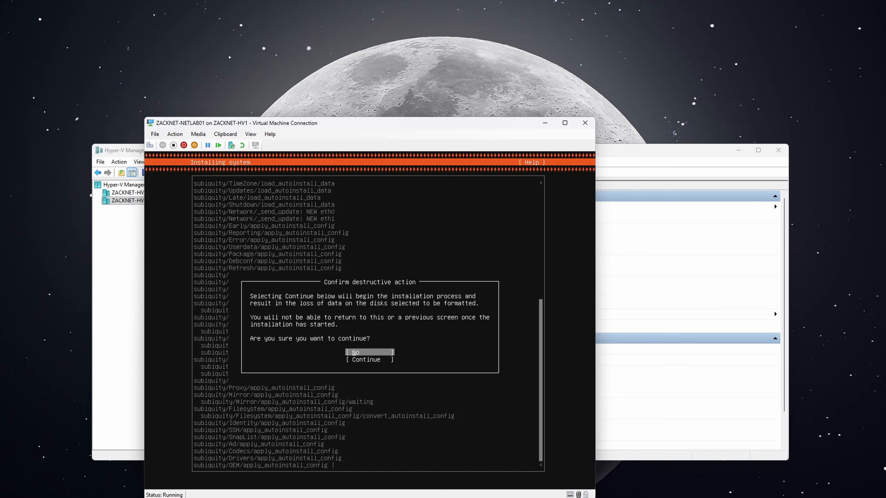
key("Down")
key("Return")
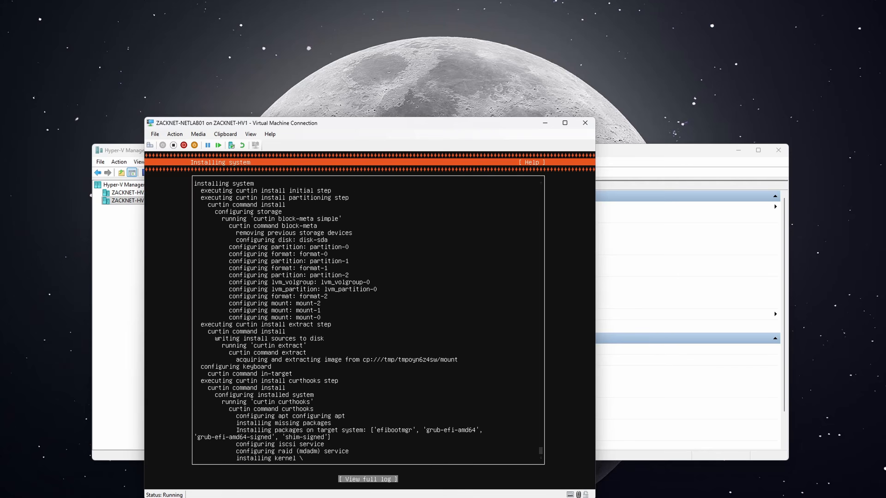
key("Return")
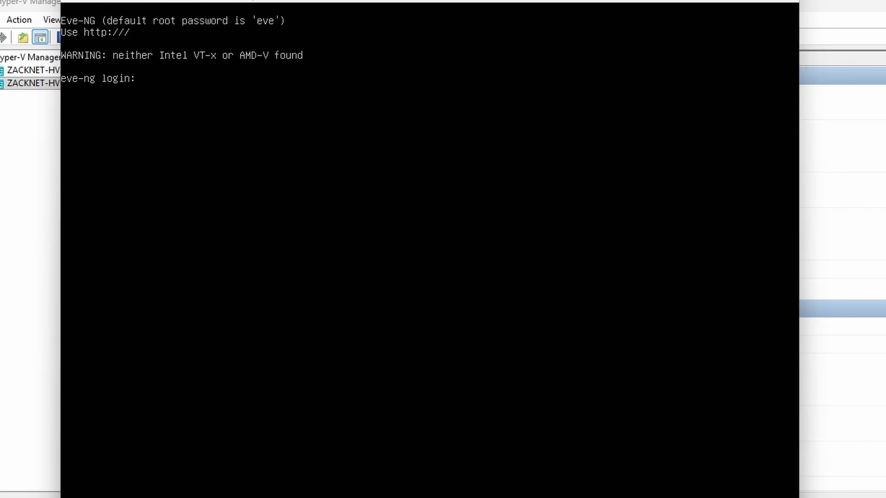
Log in to the EVE-NG console as root with the default password and confirm the new root password
type("root")
key("Return")
type("eve")
key("Return")
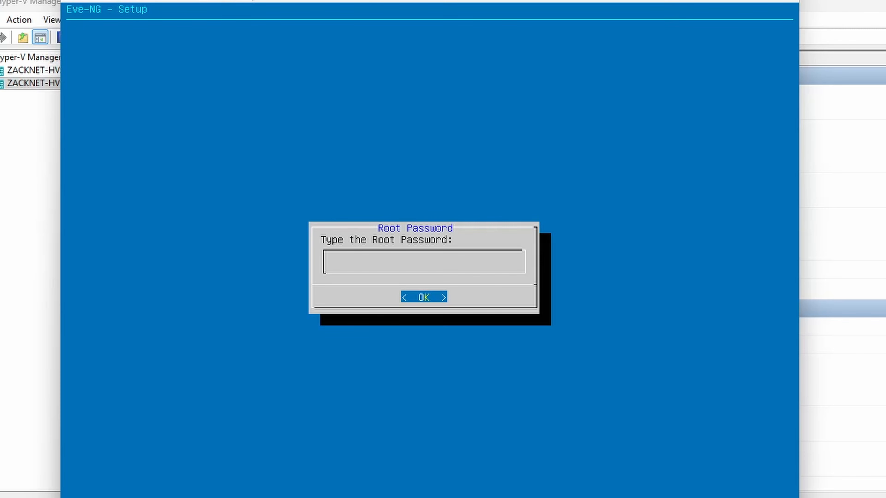
key("Return")
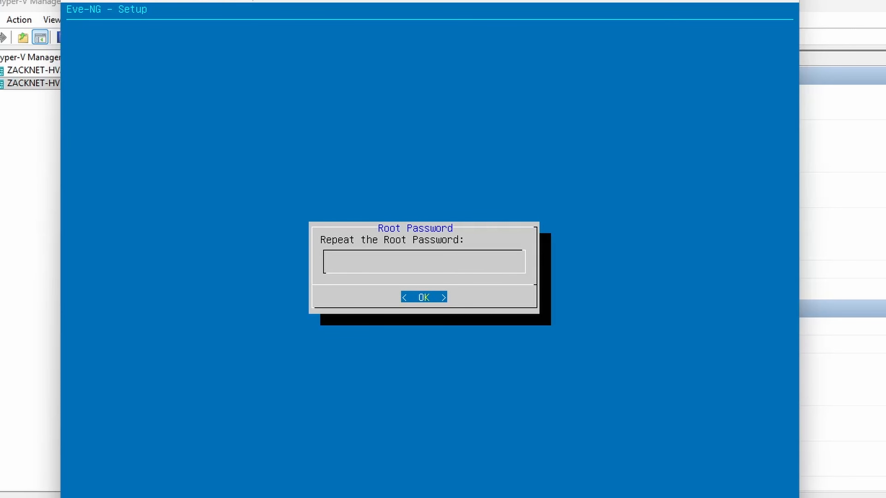
key("Return")
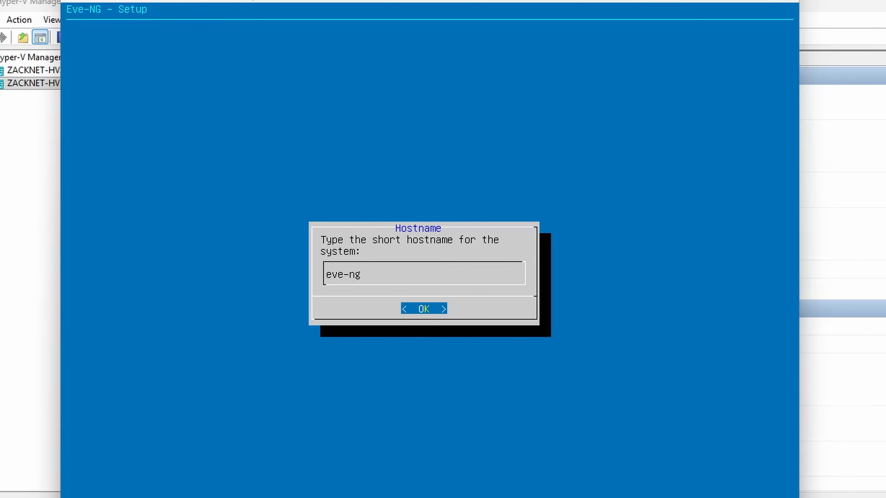
Set the hostname to ZACKNET-NETLAB01 and keep example.com as the DNS domain name
key("BackSpace")
key("BackSpace")
key("BackSpace")
key("BackSpace")
key("BackSpace")
key("BackSpace")
type("ZACKNET0")
key("BackSpace")
type("-LAB01")
key("BackSpace")
key("BackSpace")
key("BackSpace")
key("BackSpace")
key("BackSpace")
type("NETLAB")
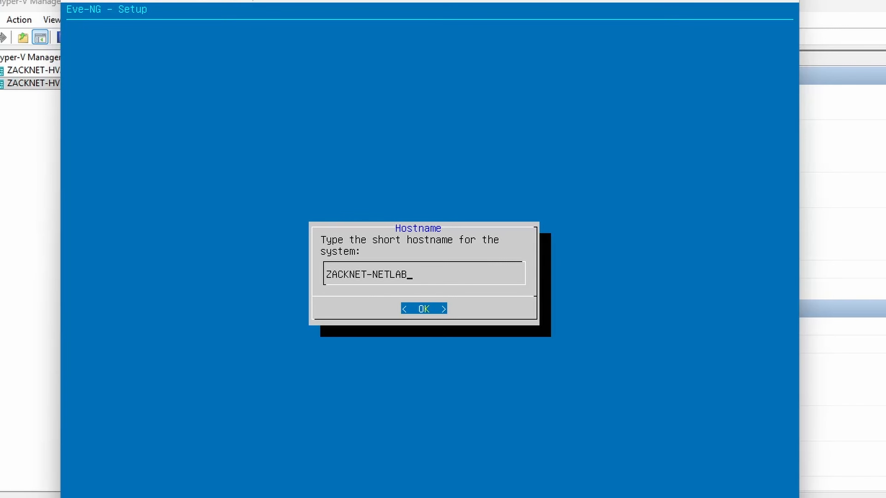
type("01")
key("Return")
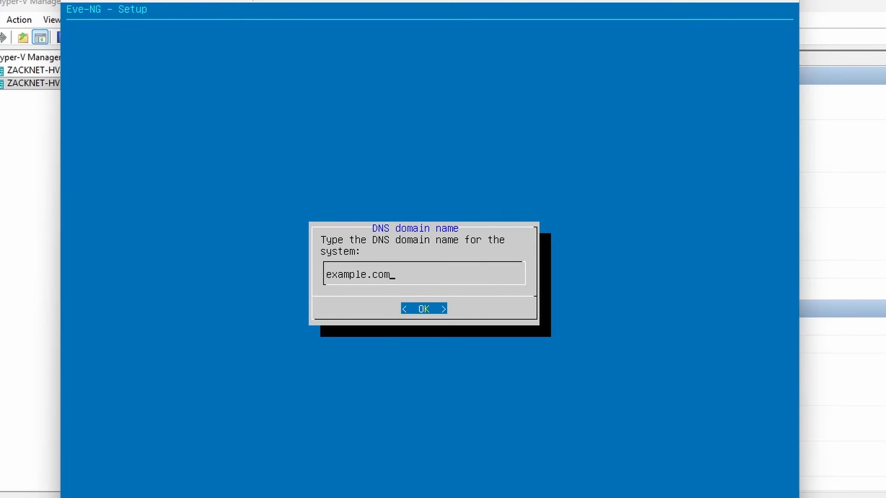
key("Return")
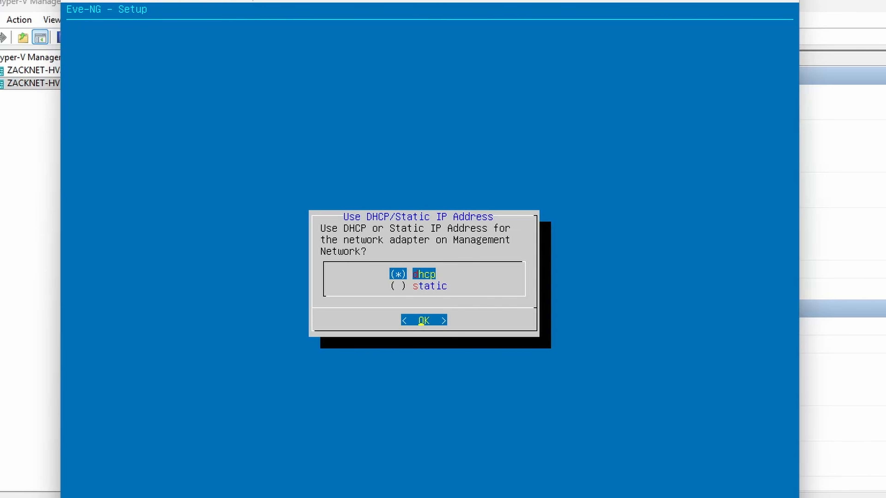
Choose static management addressing with IP 192.168.100.110 and mask 255.255.255.0
key("Down")
key("space")
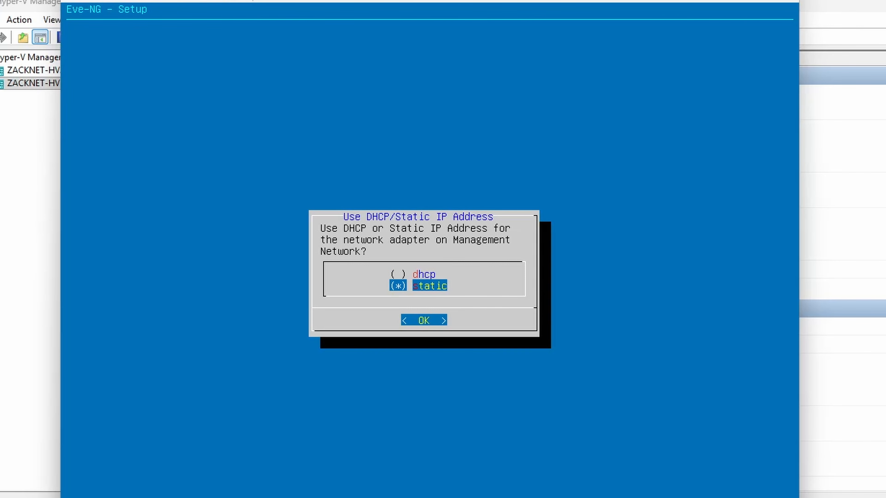
key("Return")
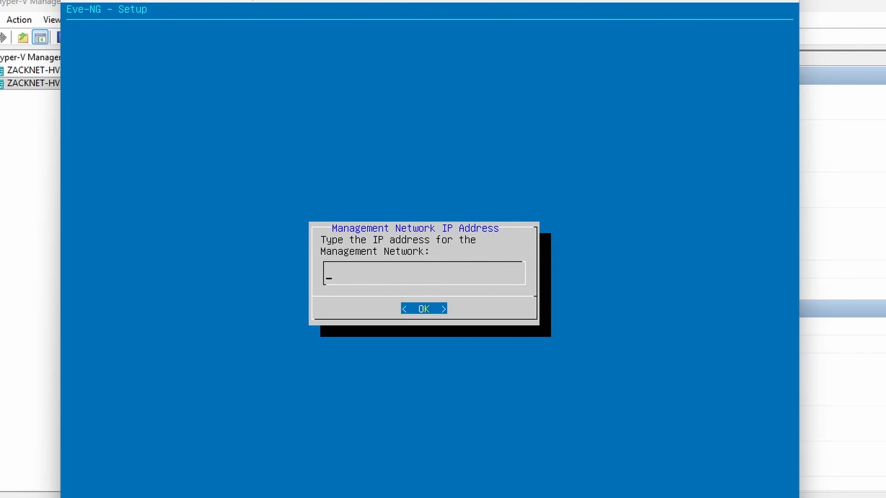
type("192.168.100.110")
key("Return")
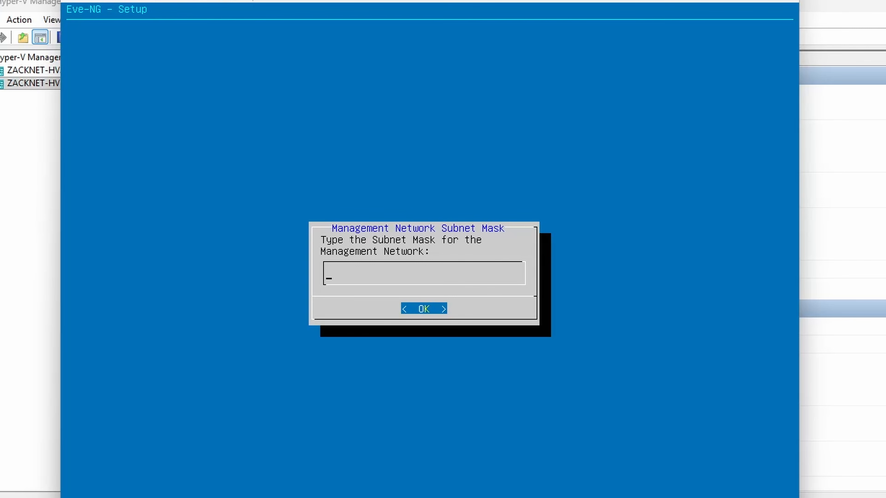
type("255.255.255.0")
key("Return")
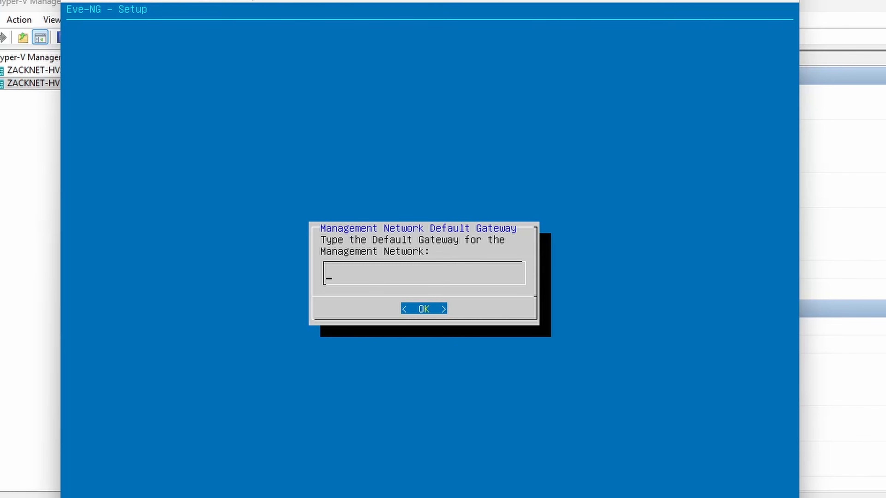
Set gateway and primary DNS to 192.168.100.100, leaving secondary DNS empty
type("192.168.100.100")
key("Return")
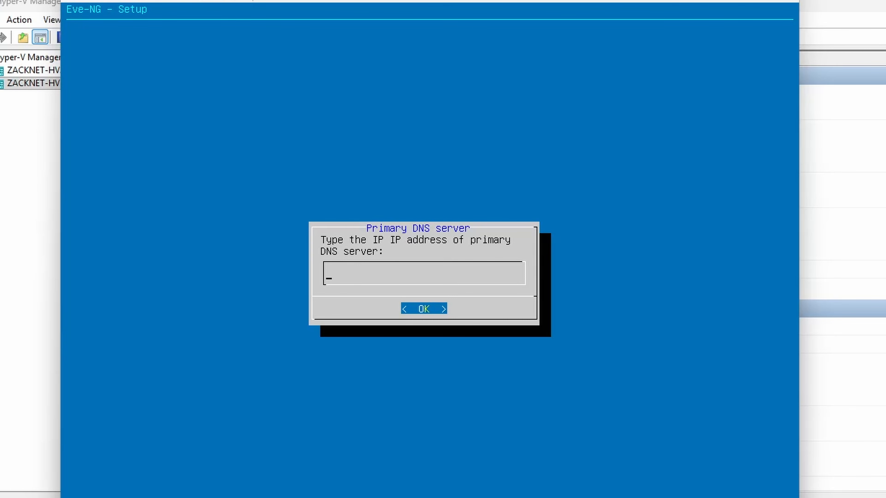
type("192.168.100.100")
key("Return")
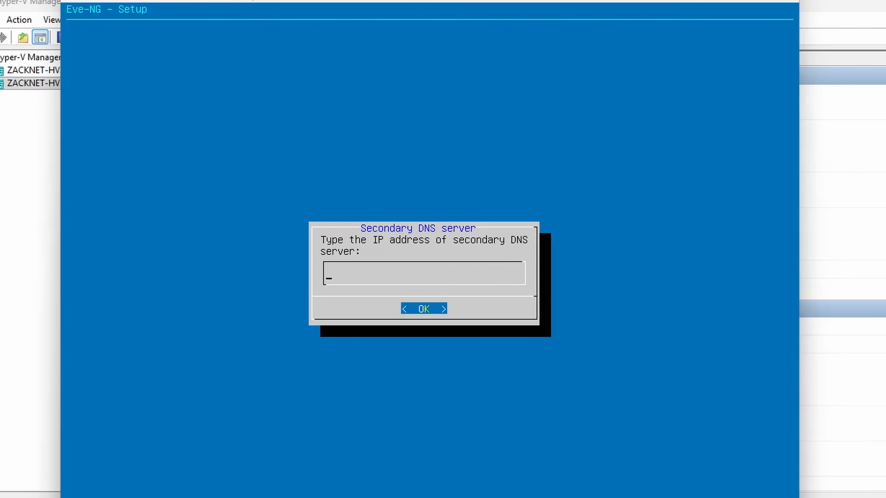
key("Return")
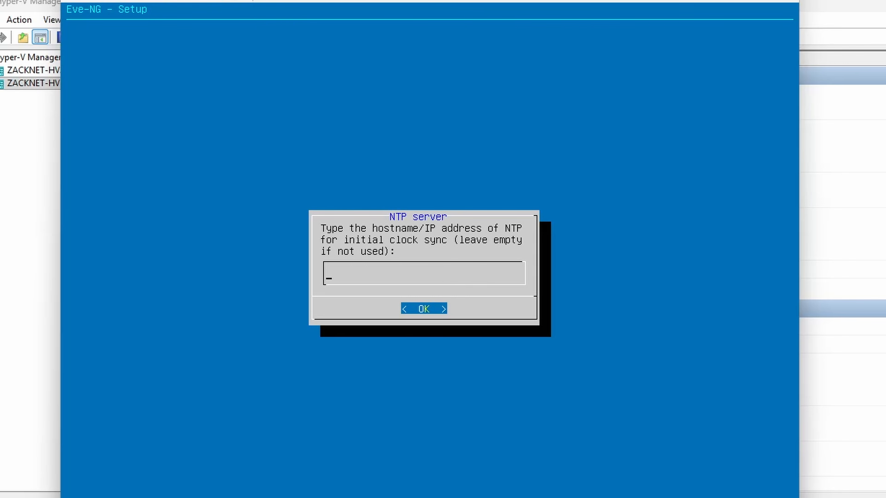
Use NTP server 8.8.8.8, finish with direct connection, and log in as root after reboot
type("8.8.8.8")
key("Return")
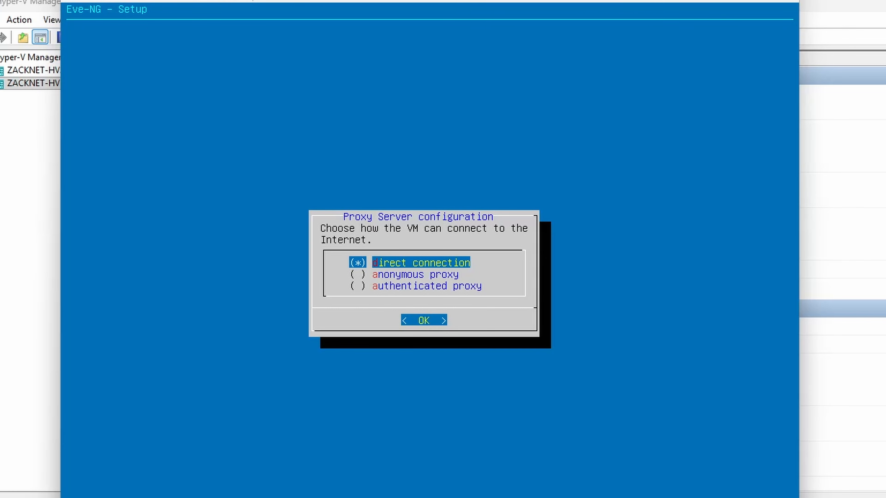
key("Return")
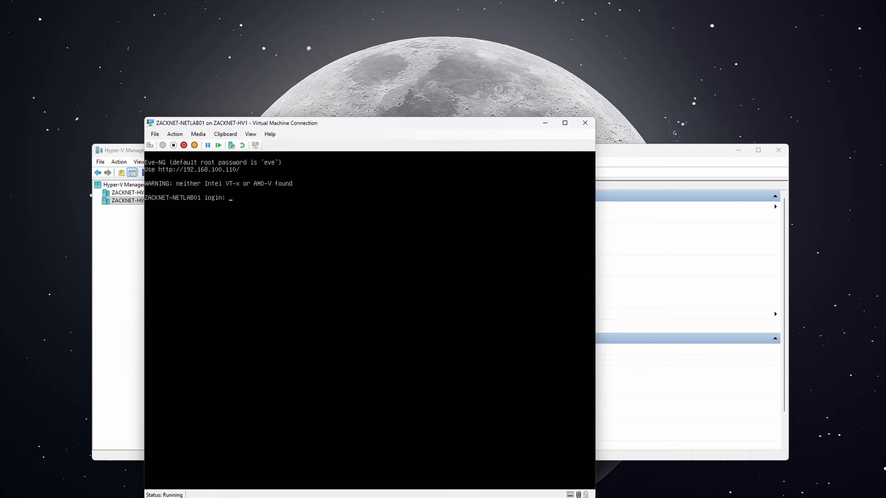
type("oot")
key("Return")
key("Return")
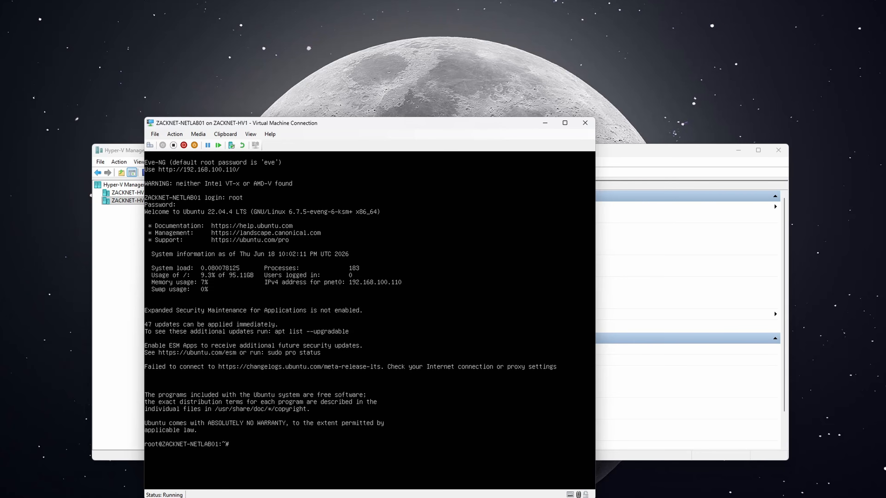
Sign in to the EVE-NG web UI at 192.168.100.110 as admin and decline saving the password
type("192.168.100.110")
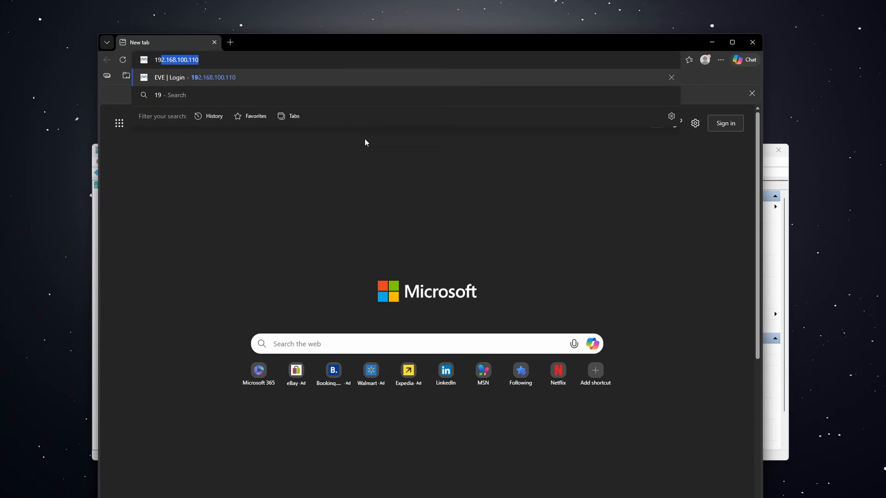
key("Return")
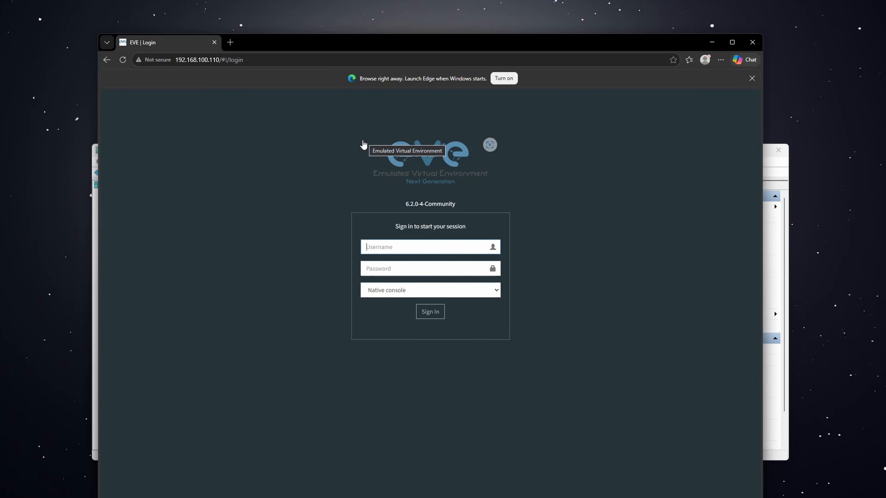
type("root")
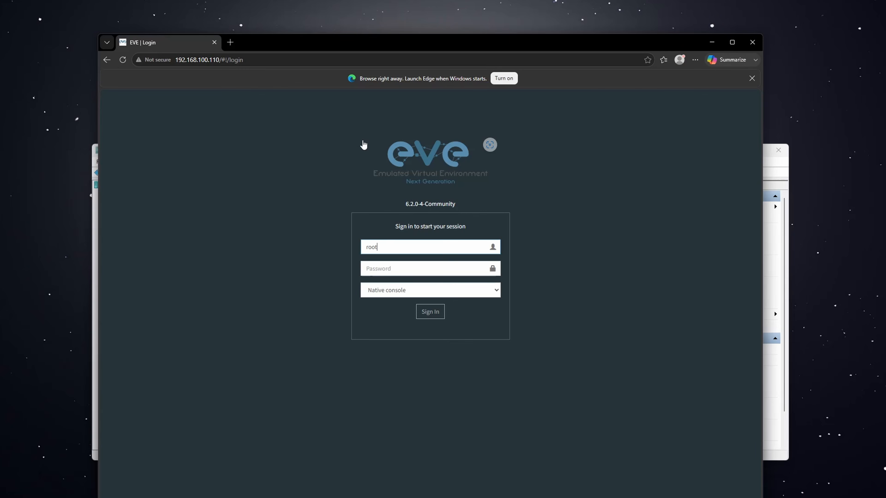
key("Tab")
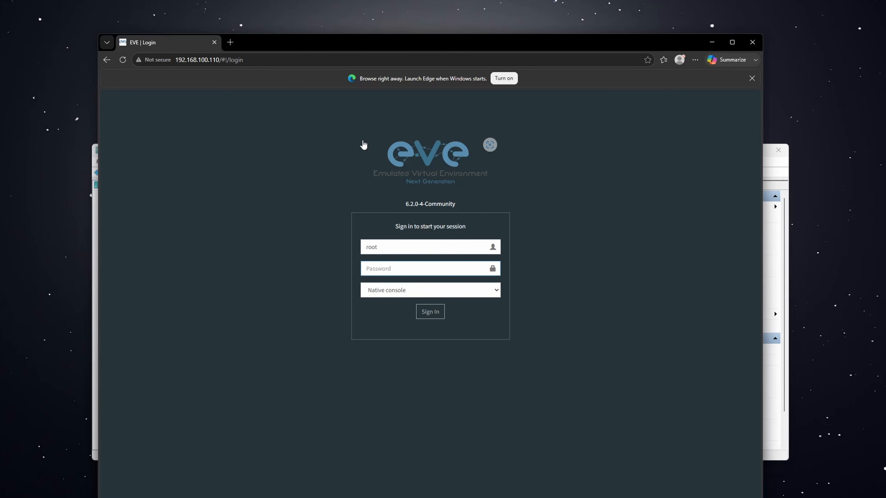
double_click(392, 244)
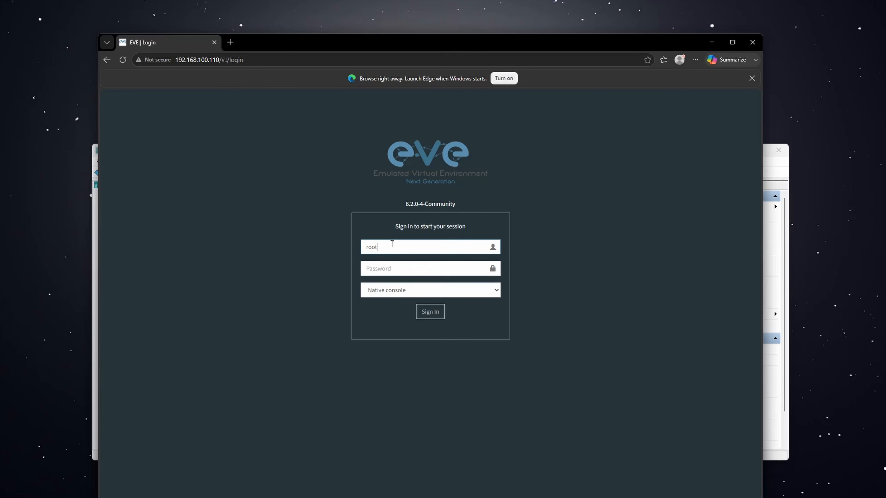
key("BackSpace")
type("admin")
key("Tab")
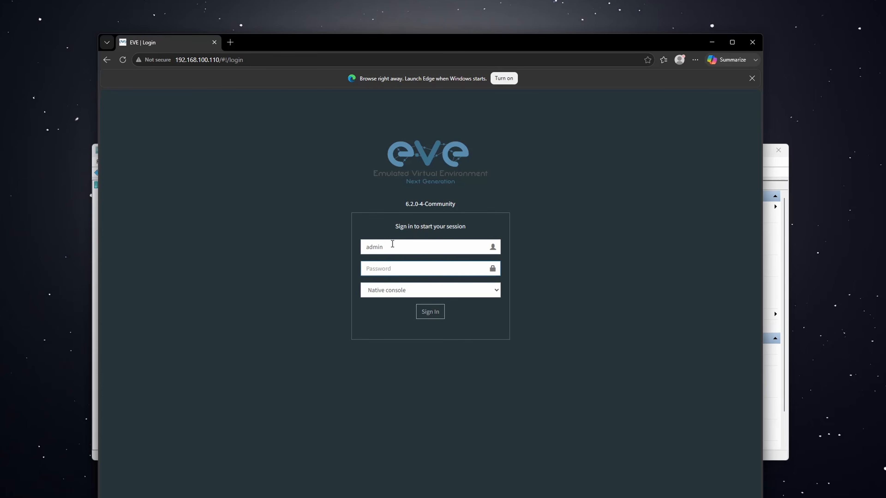
type("eve")
key("Return")
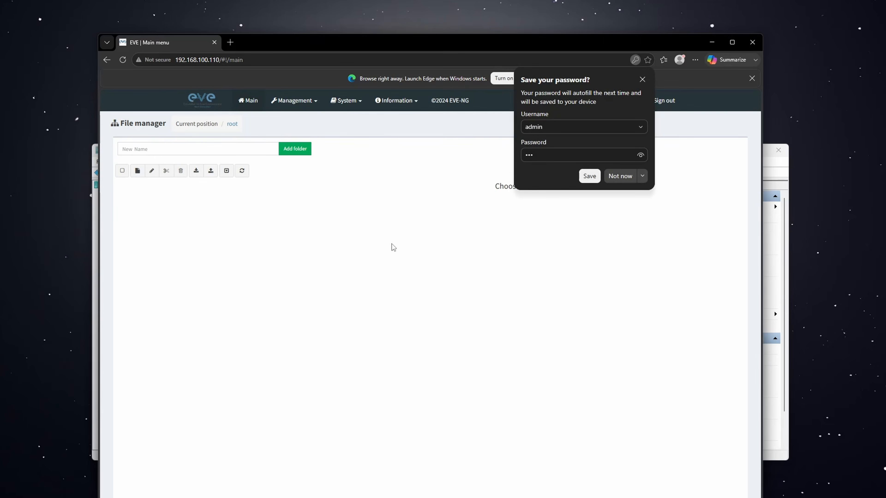
left_click(614, 176)
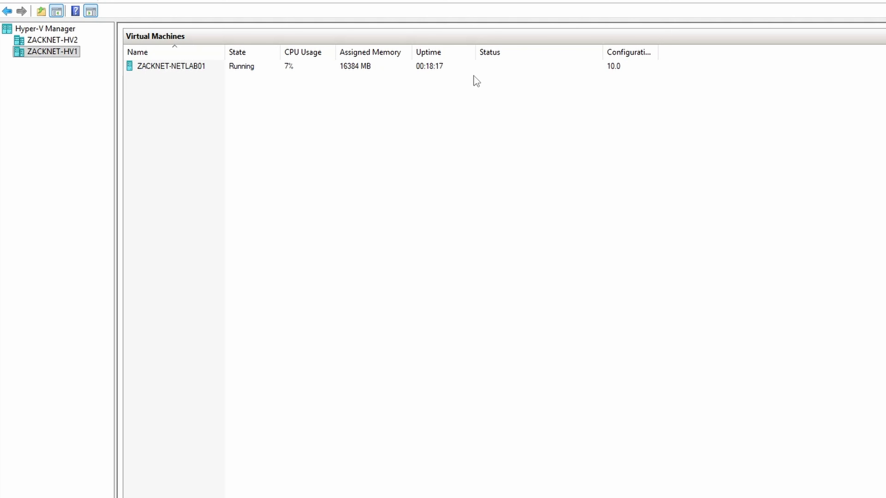
In ZACKNET-NETLAB01's settings, enable MAC address spoofing on the WAN adapter
right_click(448, 66)
left_click(471, 90)
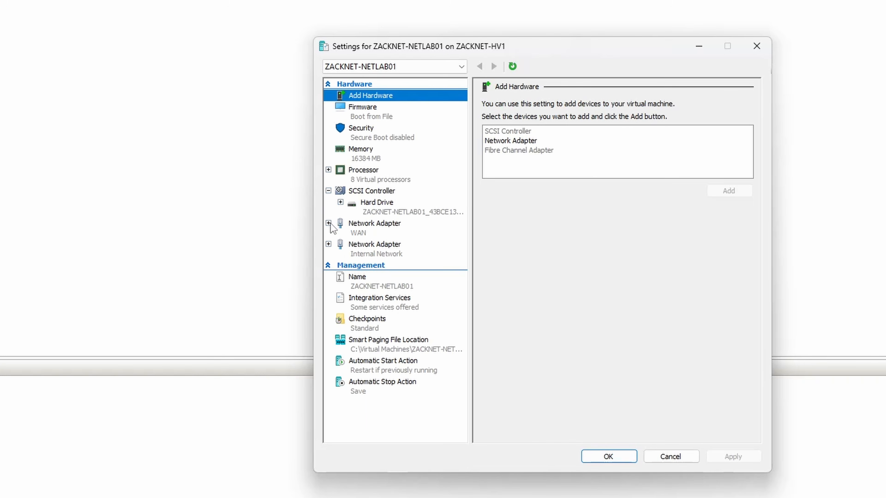
left_click(358, 232)
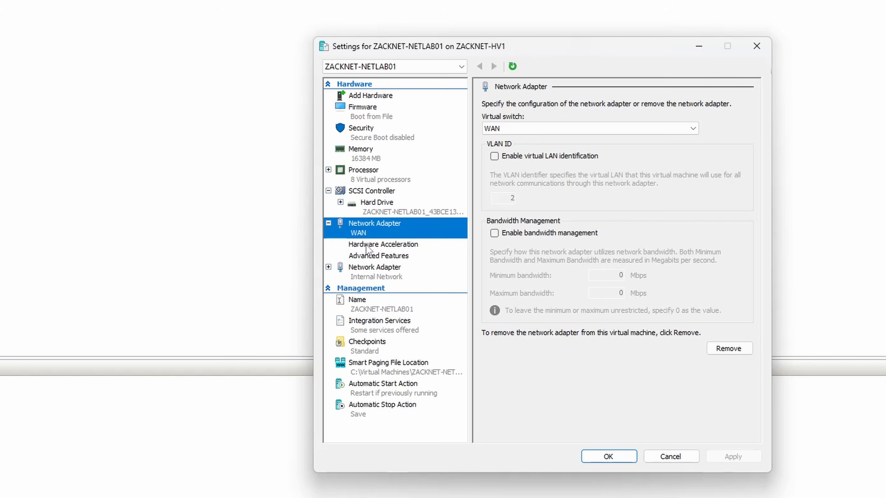
left_click(363, 258)
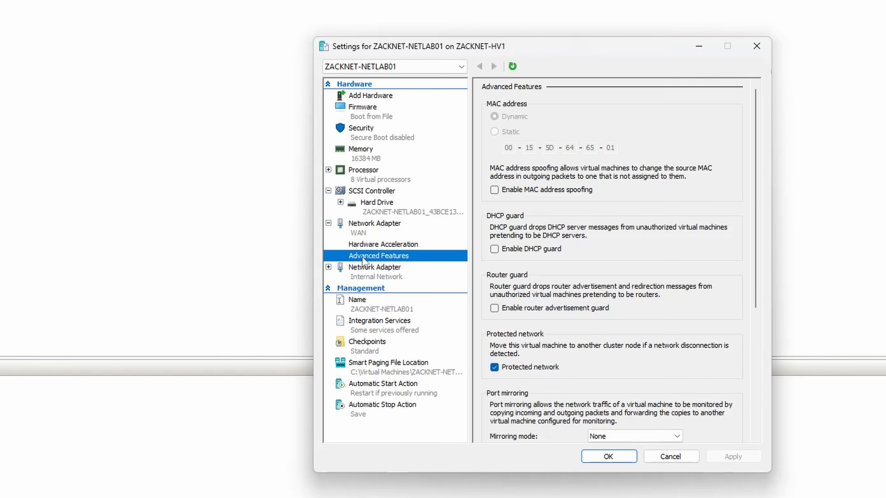
left_click(495, 189)
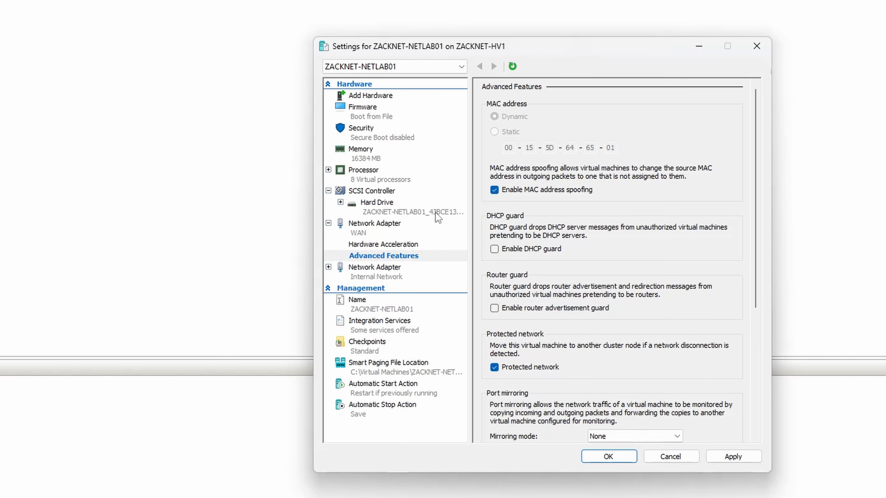
Enable MAC address spoofing on the Internal Network adapter, apply, and close settings
left_click(328, 267)
left_click(356, 300)
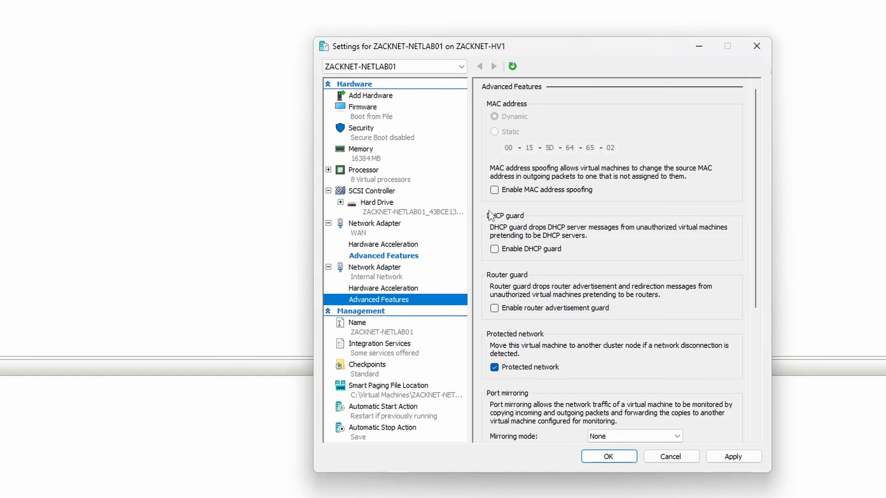
left_click(494, 190)
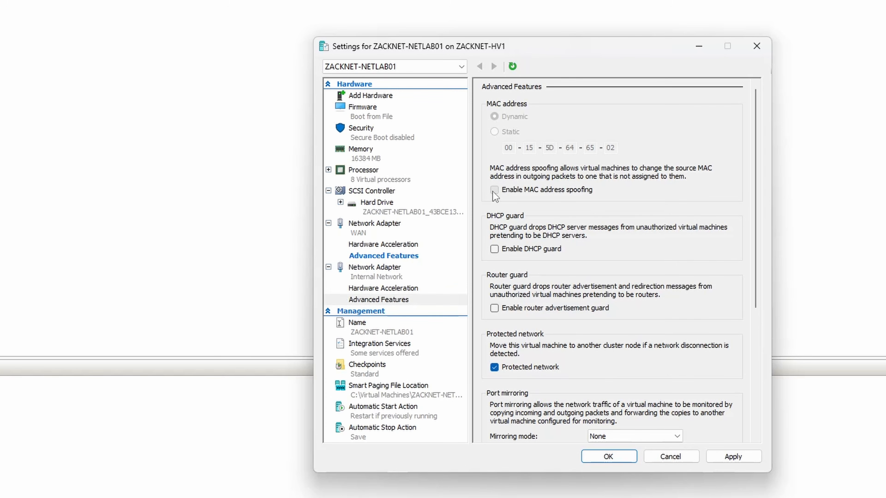
left_click(728, 459)
left_click(672, 457)
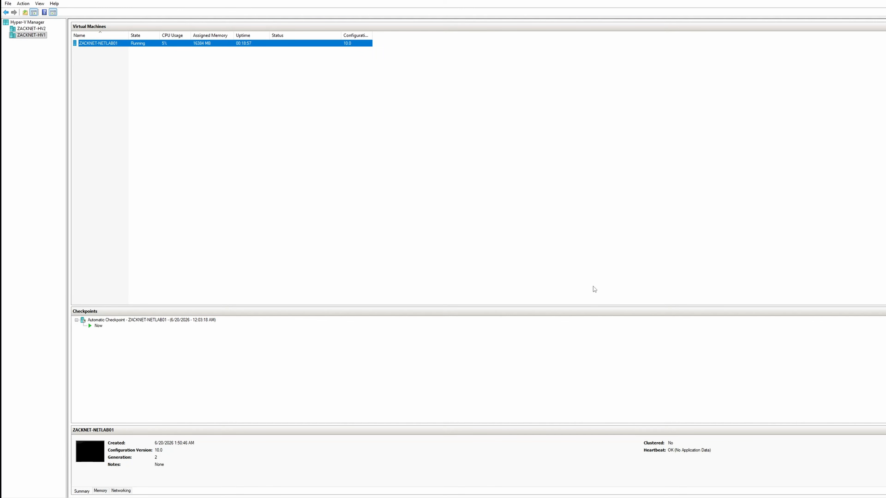